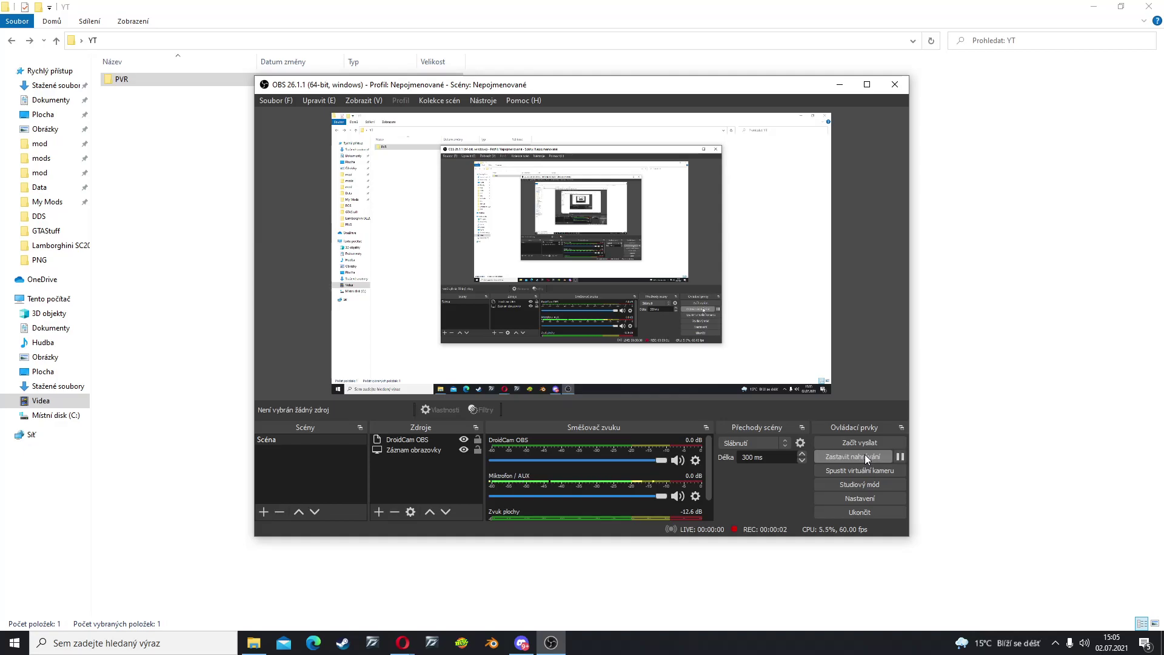
Bring File Explorer forward and open the PVR folder to show Converted and Original
{"action": "left_click", "coordinate": [181, 152]}
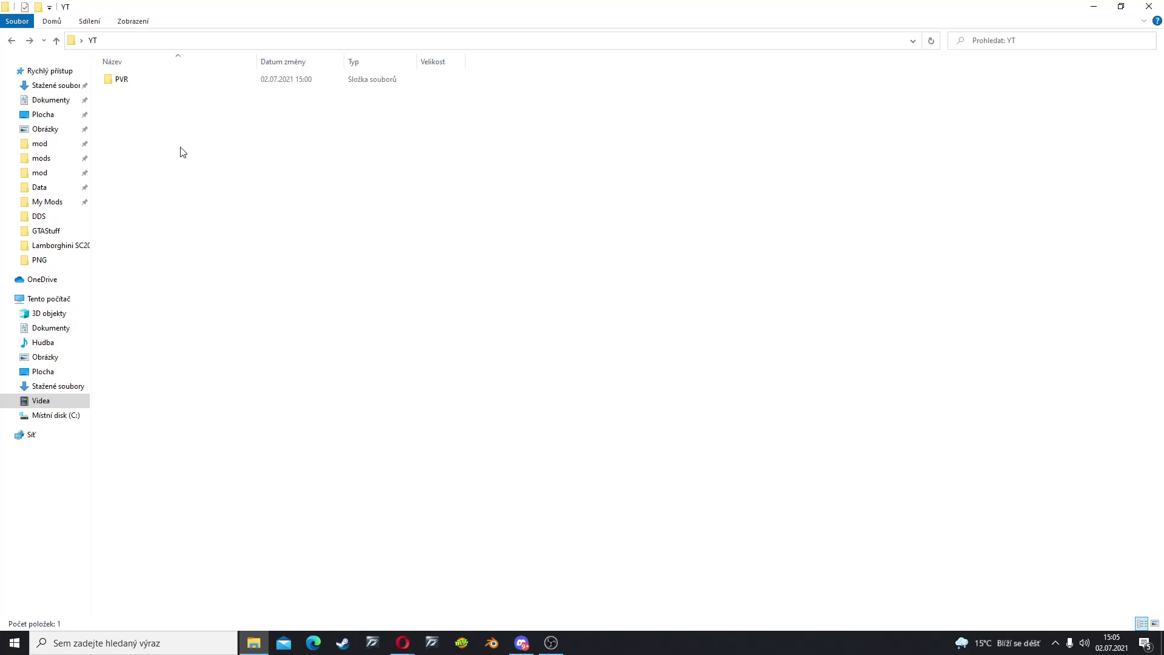
{"action": "double_click", "coordinate": [146, 80]}
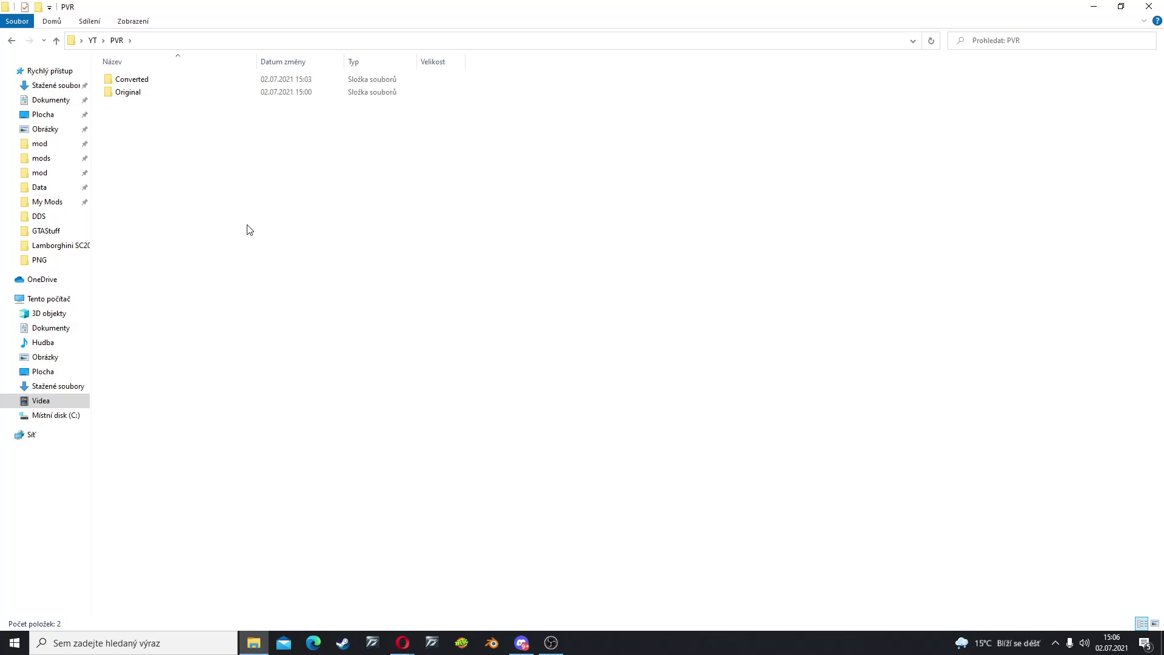
{"action": "left_click", "coordinate": [405, 640]}
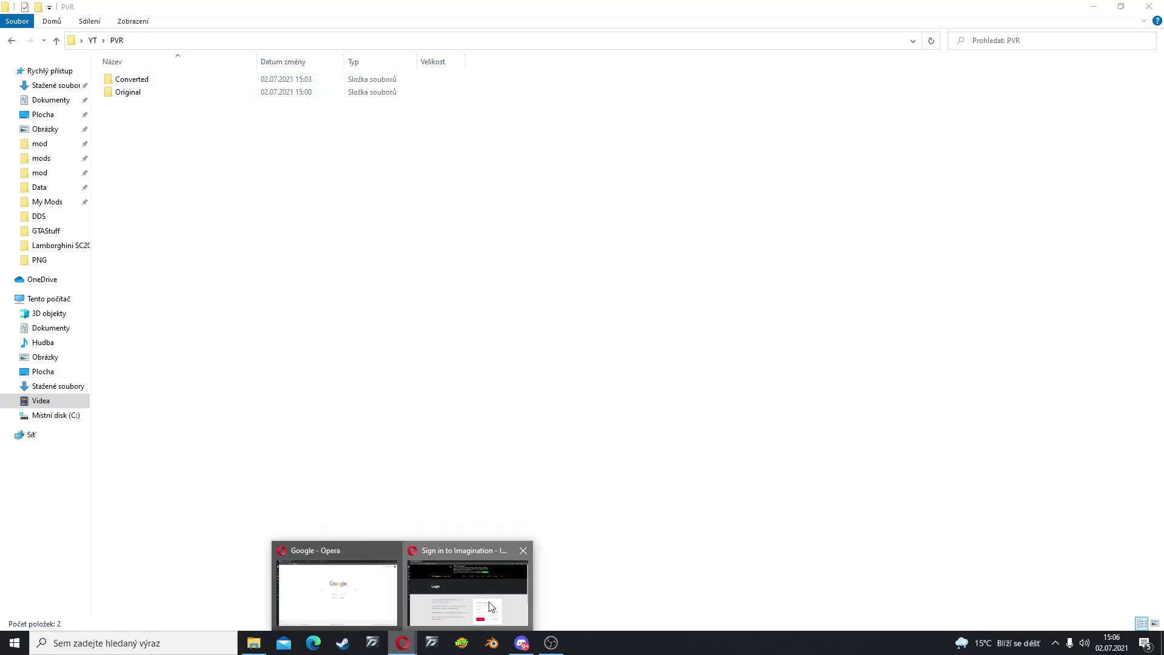
{"action": "left_click", "coordinate": [468, 583]}
{"action": "key", "text": "alt+Left"}
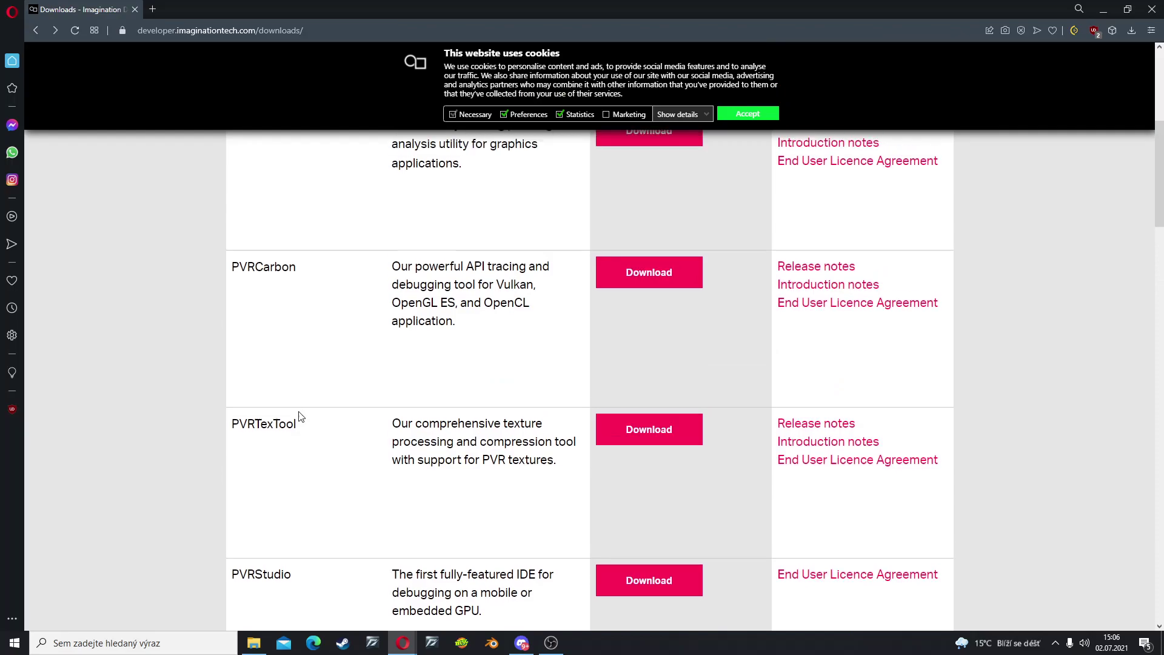
{"action": "scroll", "coordinate": [303, 341], "scroll_direction": "up", "scroll_amount": 5}
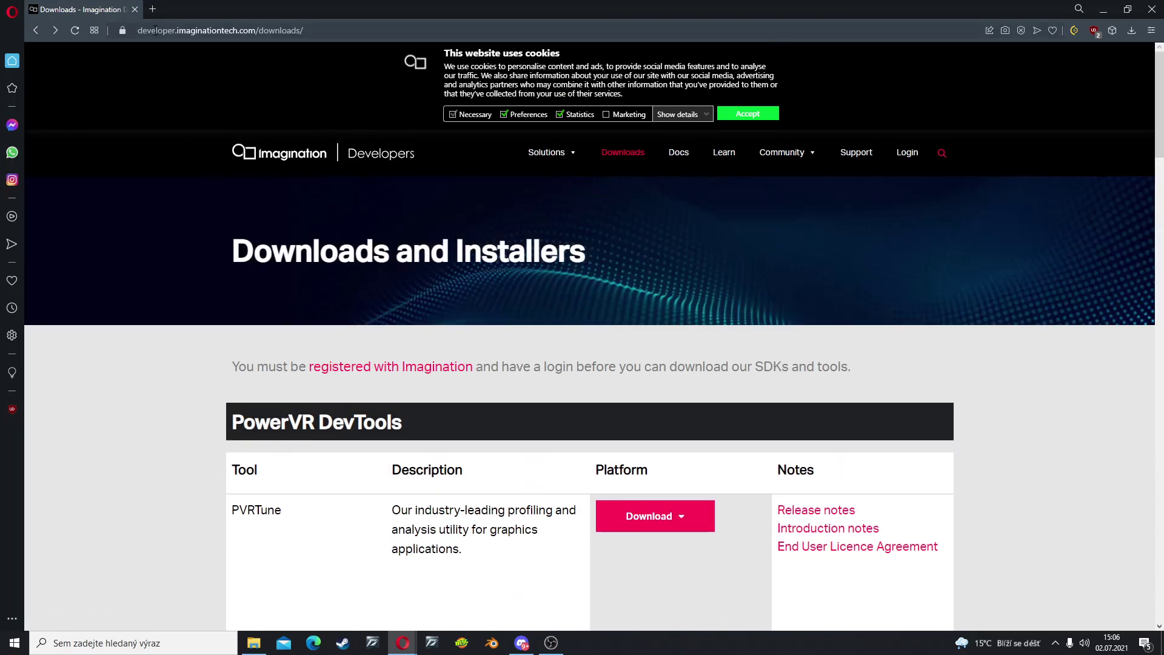
{"action": "left_click_drag", "start_coordinate": [139, 30], "coordinate": [202, 30]}
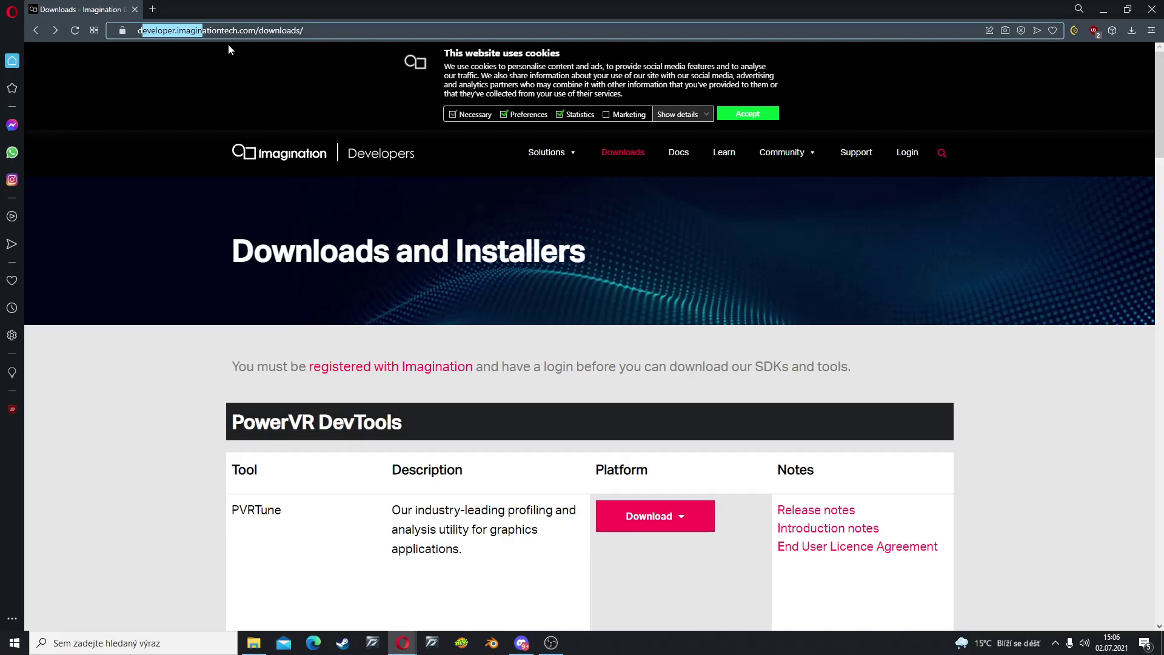
{"action": "left_click", "coordinate": [229, 50]}
{"action": "scroll", "coordinate": [159, 169], "scroll_direction": "down", "scroll_amount": 2}
{"action": "scroll", "coordinate": [208, 314], "scroll_direction": "down", "scroll_amount": 5}
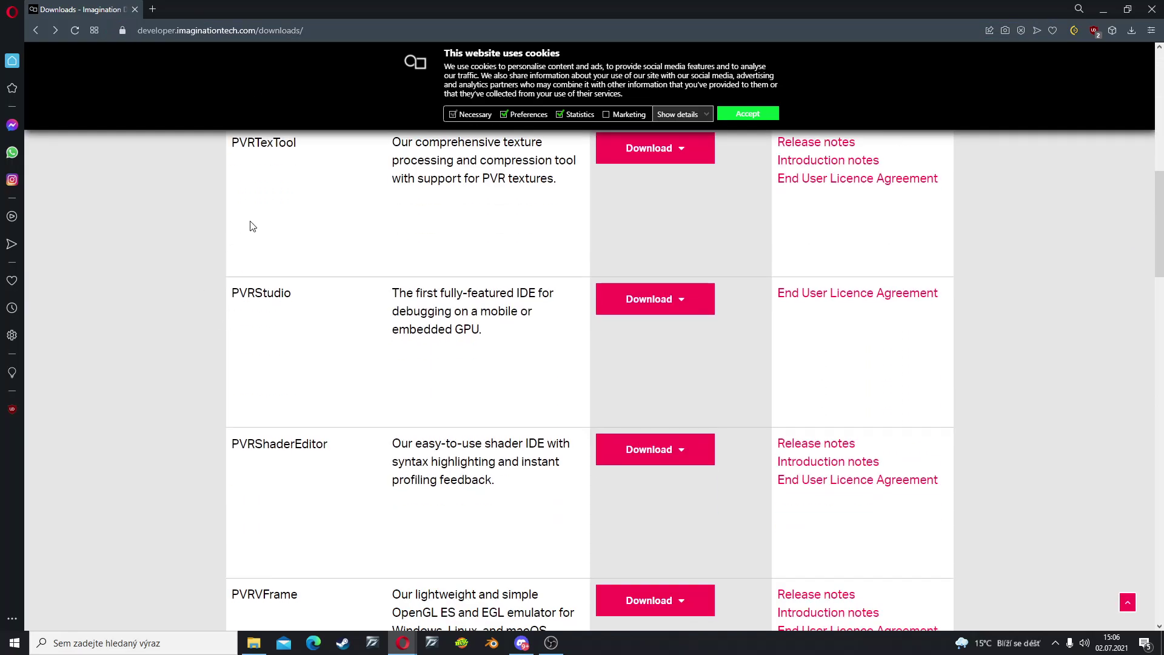
{"action": "left_click", "coordinate": [678, 148]}
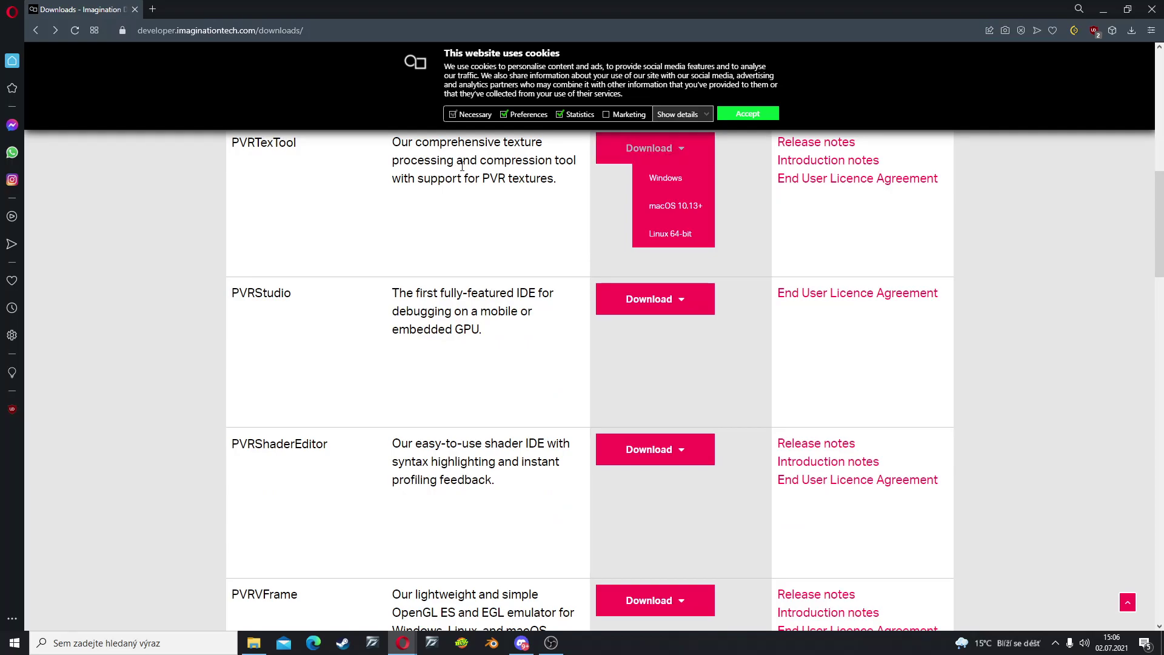
{"action": "left_click_drag", "start_coordinate": [340, 154], "coordinate": [236, 161]}
{"action": "scroll", "coordinate": [622, 202], "scroll_direction": "up", "scroll_amount": 5}
{"action": "scroll", "coordinate": [1079, 243], "scroll_direction": "up", "scroll_amount": 3}
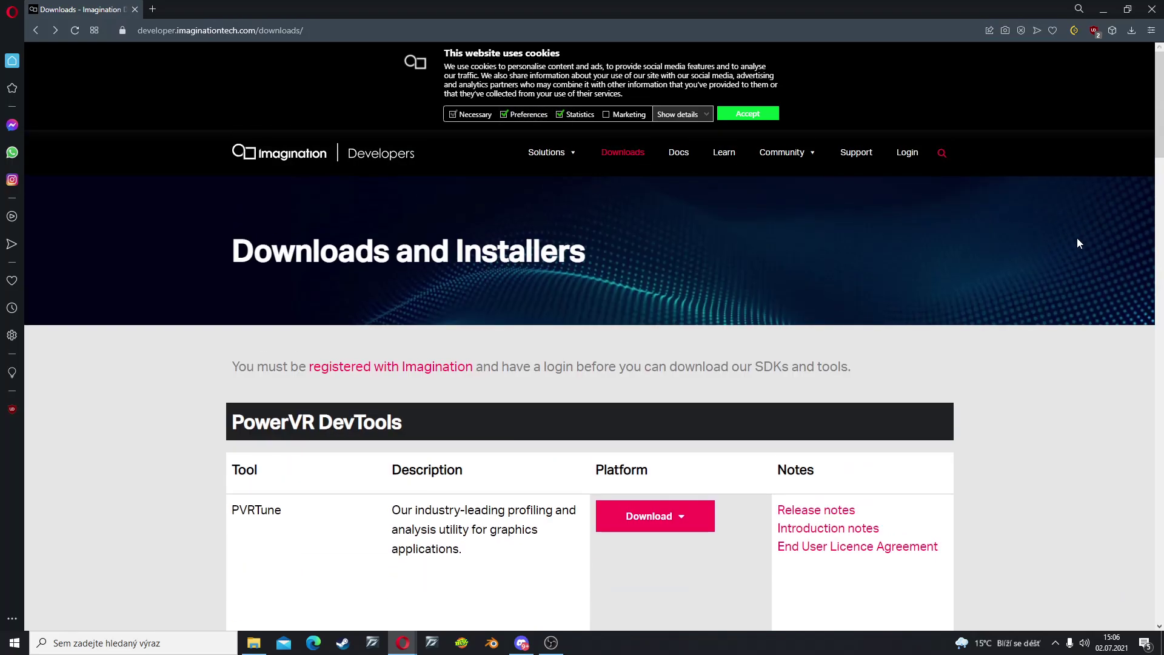
{"action": "left_click", "coordinate": [632, 155]}
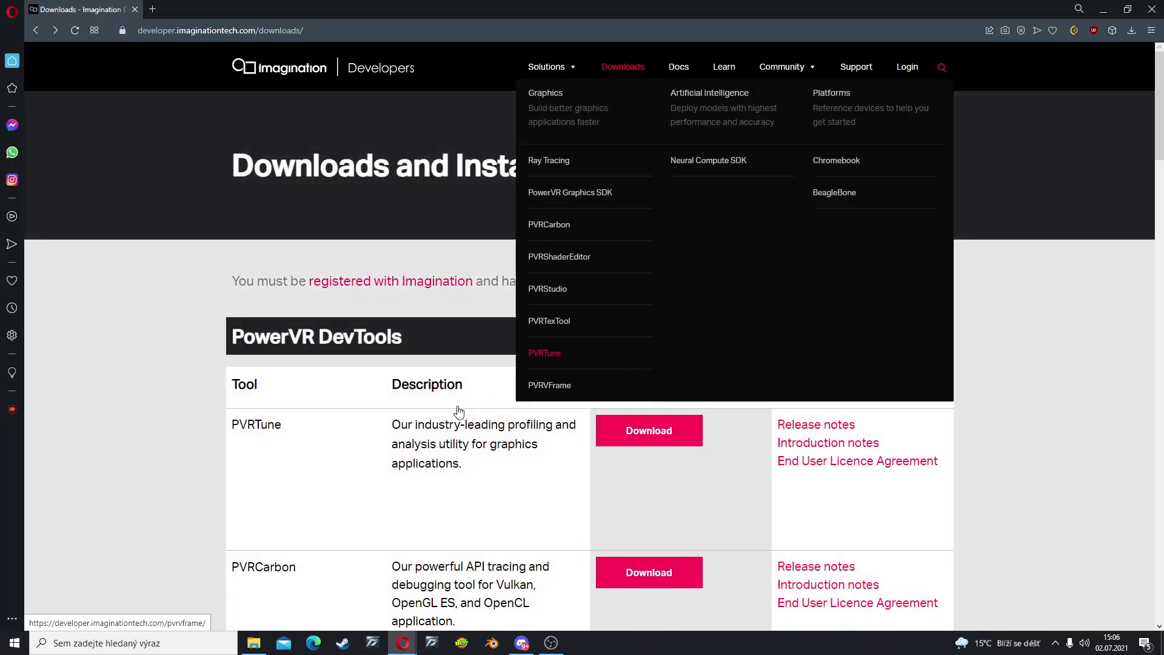
{"action": "scroll", "coordinate": [309, 428], "scroll_direction": "down", "scroll_amount": 2}
{"action": "left_click_drag", "start_coordinate": [308, 510], "coordinate": [573, 510]}
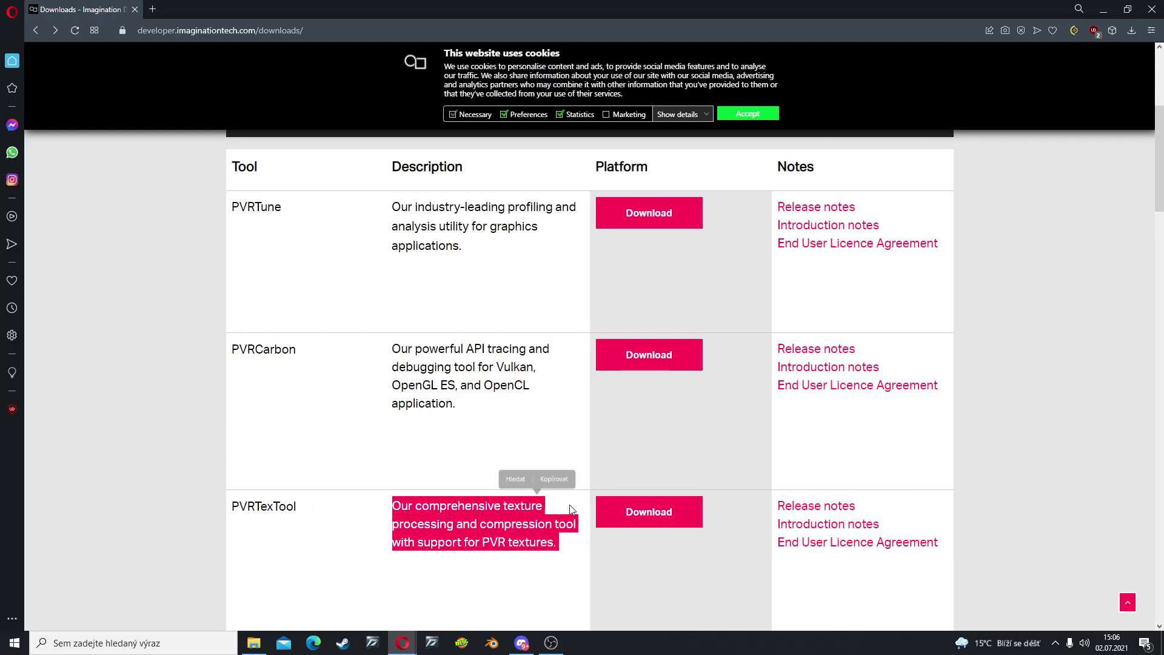
{"action": "left_click", "coordinate": [670, 505]}
{"action": "left_click", "coordinate": [674, 541]}
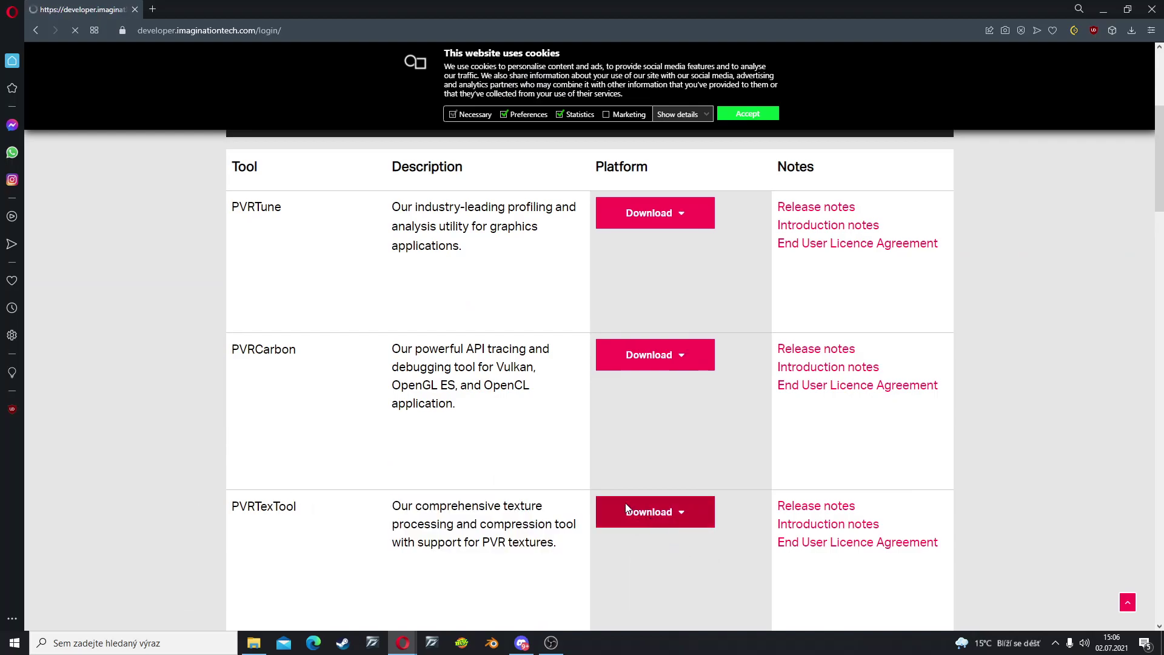
{"action": "scroll", "coordinate": [573, 264], "scroll_direction": "down", "scroll_amount": 3}
{"action": "scroll", "coordinate": [699, 289], "scroll_direction": "down", "scroll_amount": 2}
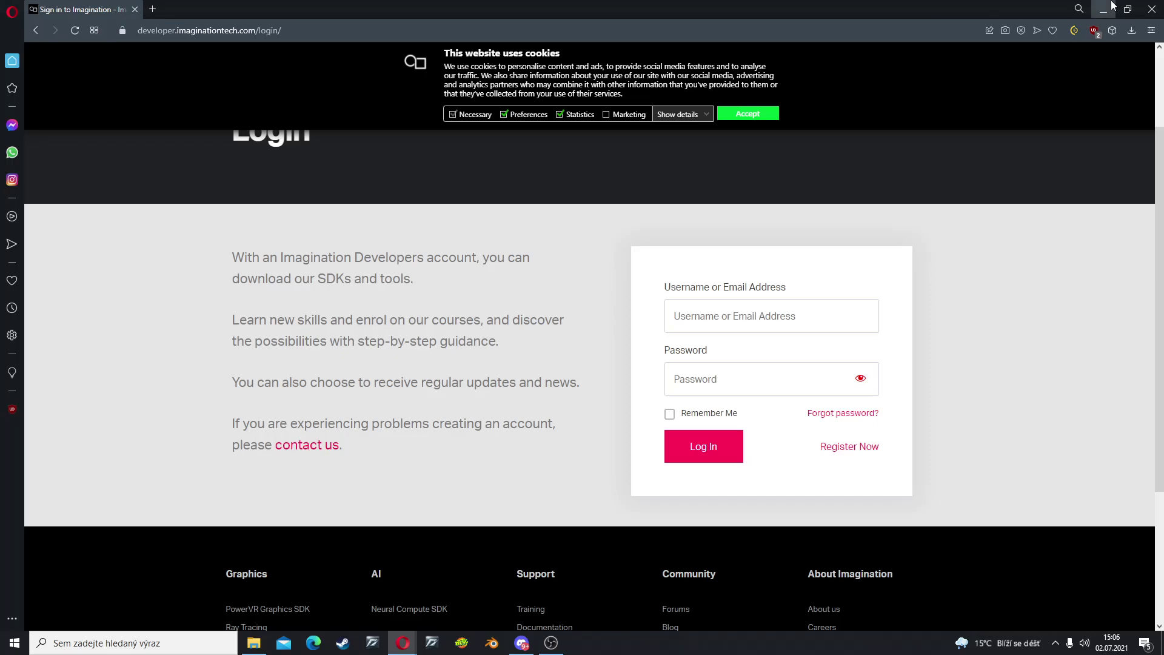
{"action": "key", "text": "alt+Tab"}
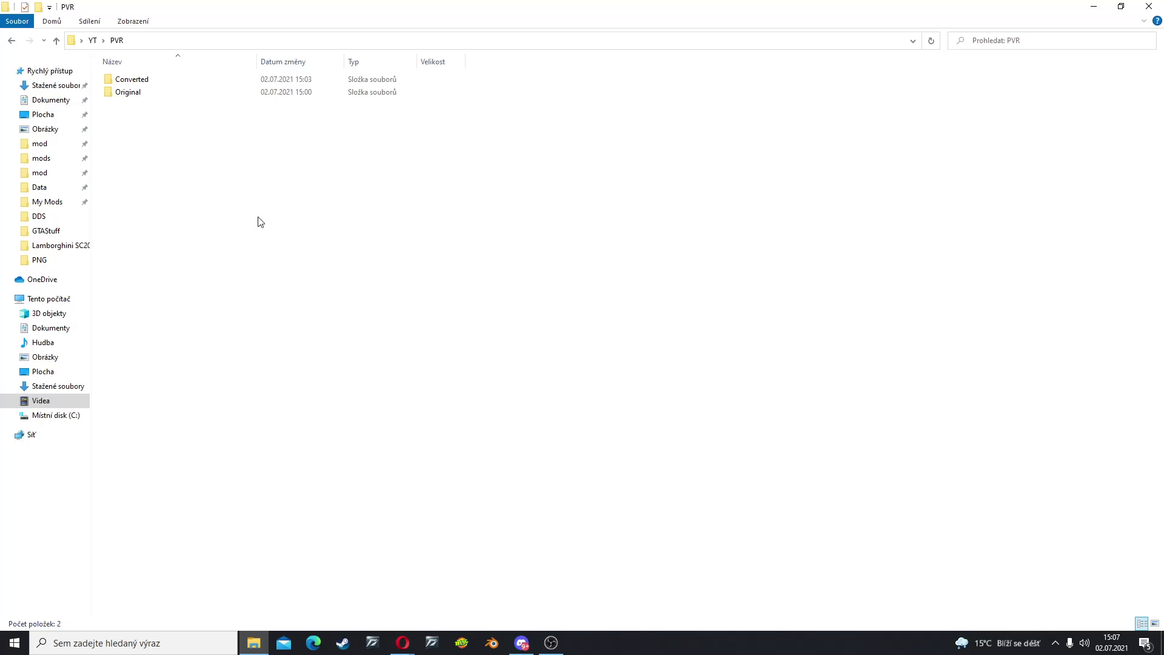
Search Windows for 'pvr' and launch PVRTexTool
{"action": "left_click", "coordinate": [182, 652]}
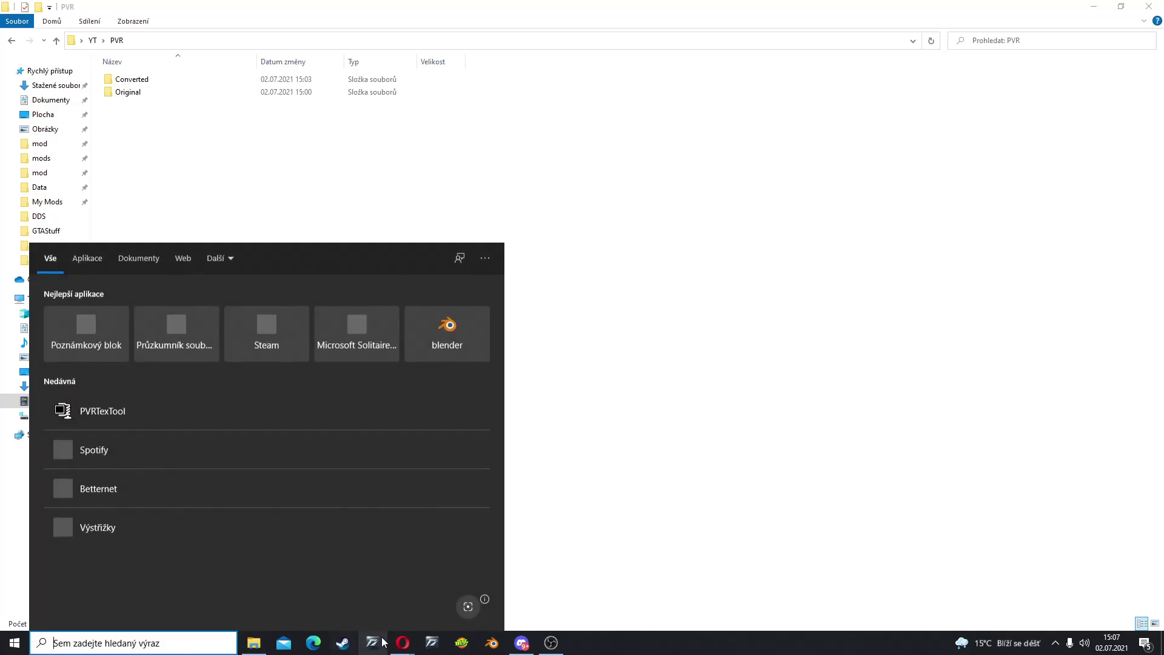
{"action": "type", "text": "pvr"}
{"action": "key", "text": "Return"}
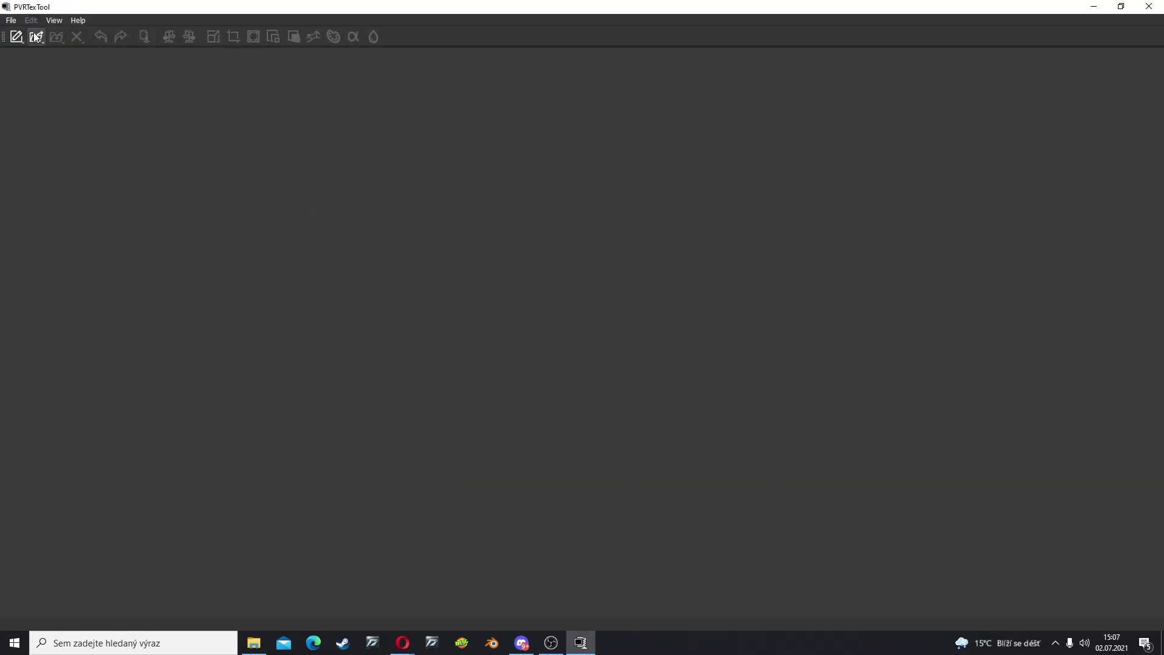
Open all seven car_htt_plethore .pvr files from the Original folder, selecting them with Ctrl+A
{"action": "left_click", "coordinate": [10, 20]}
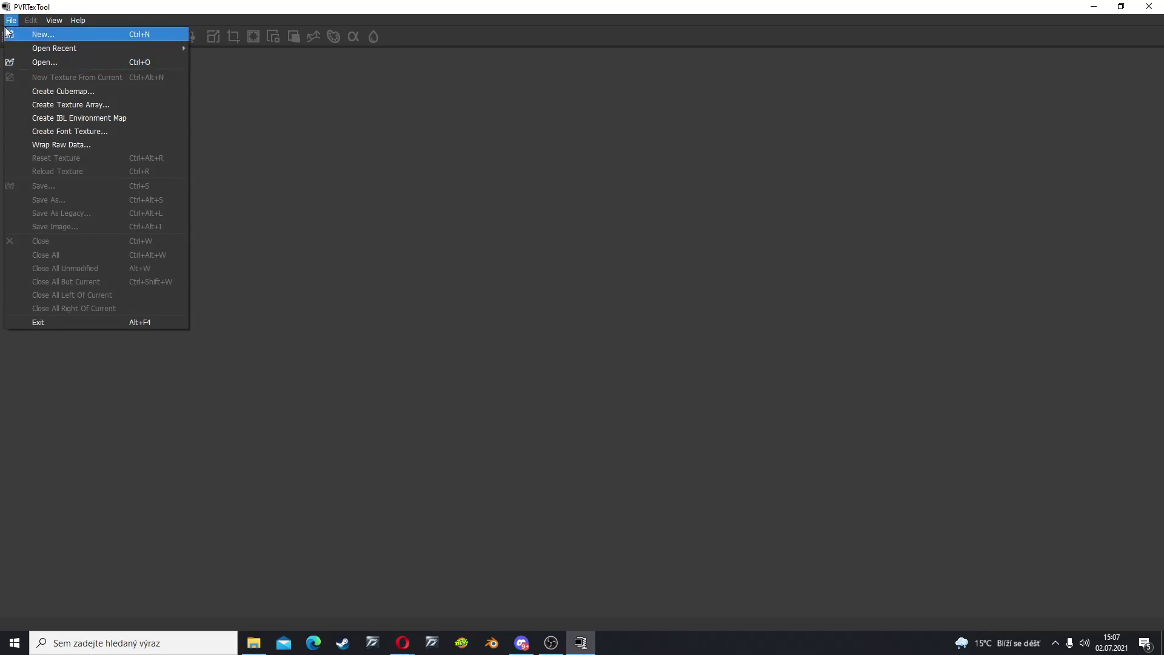
{"action": "left_click", "coordinate": [39, 61]}
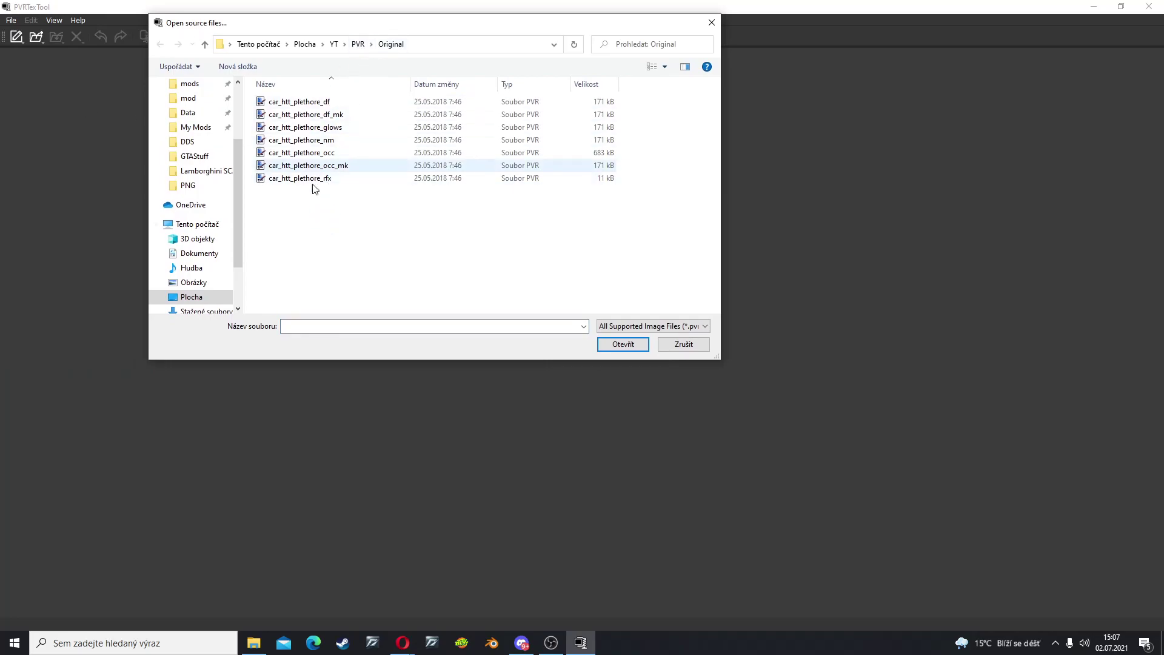
{"action": "left_click", "coordinate": [358, 44]}
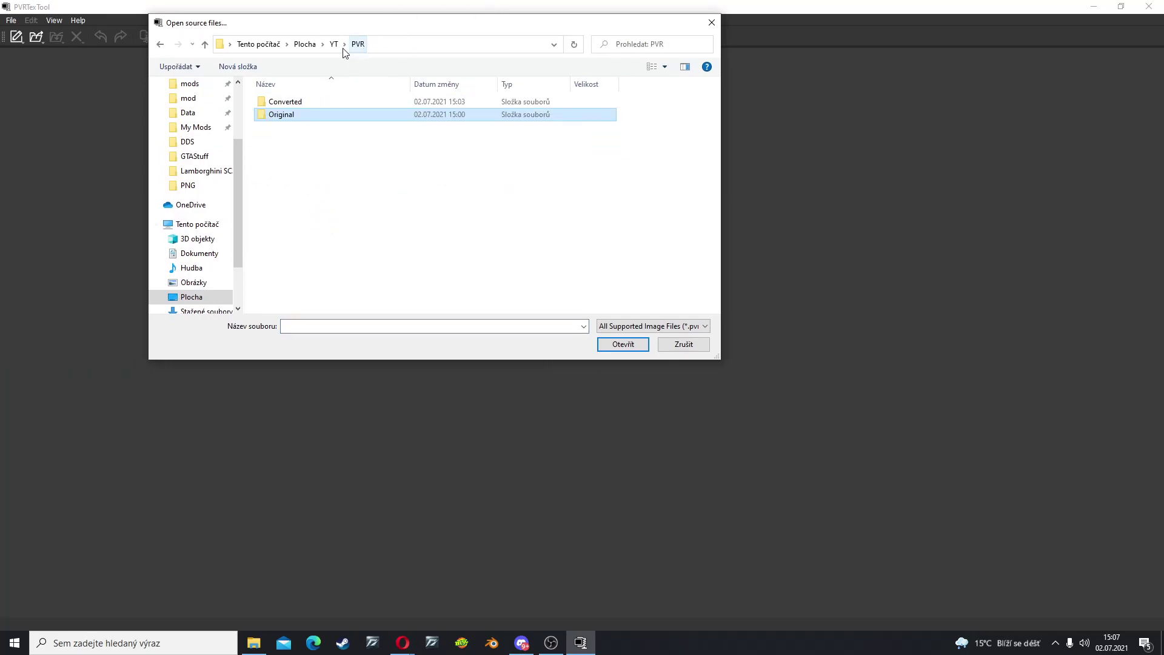
{"action": "left_click", "coordinate": [294, 116]}
{"action": "double_click", "coordinate": [323, 123]}
{"action": "left_click_drag", "start_coordinate": [386, 229], "coordinate": [273, 84]}
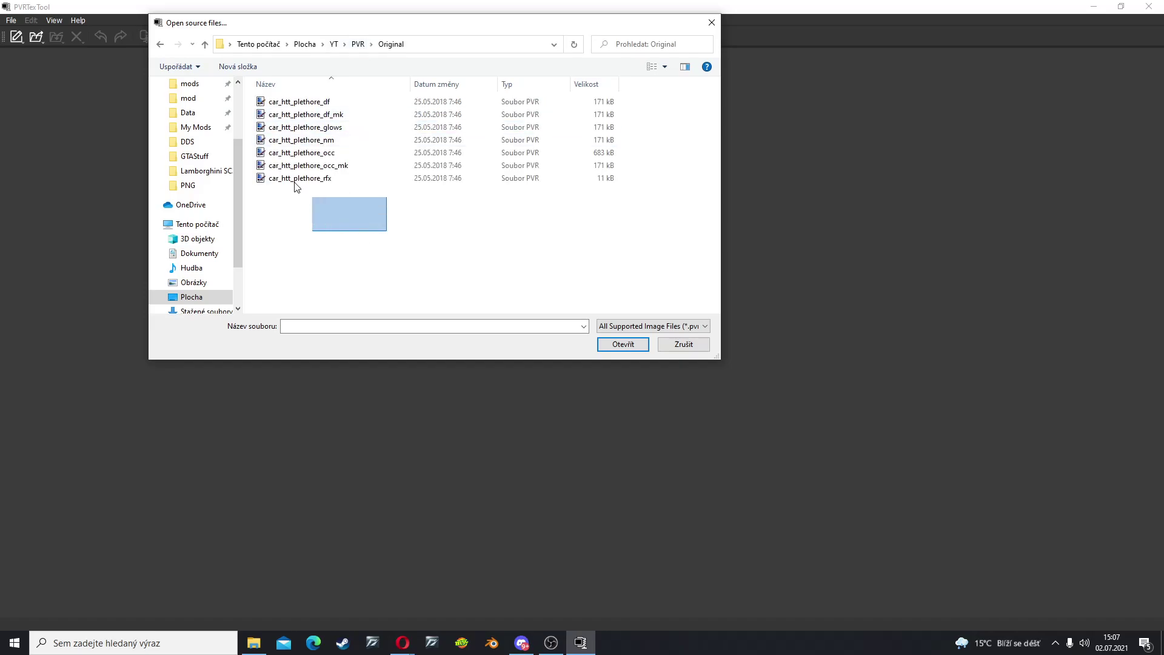
{"action": "left_click_drag", "start_coordinate": [347, 229], "coordinate": [279, 82]}
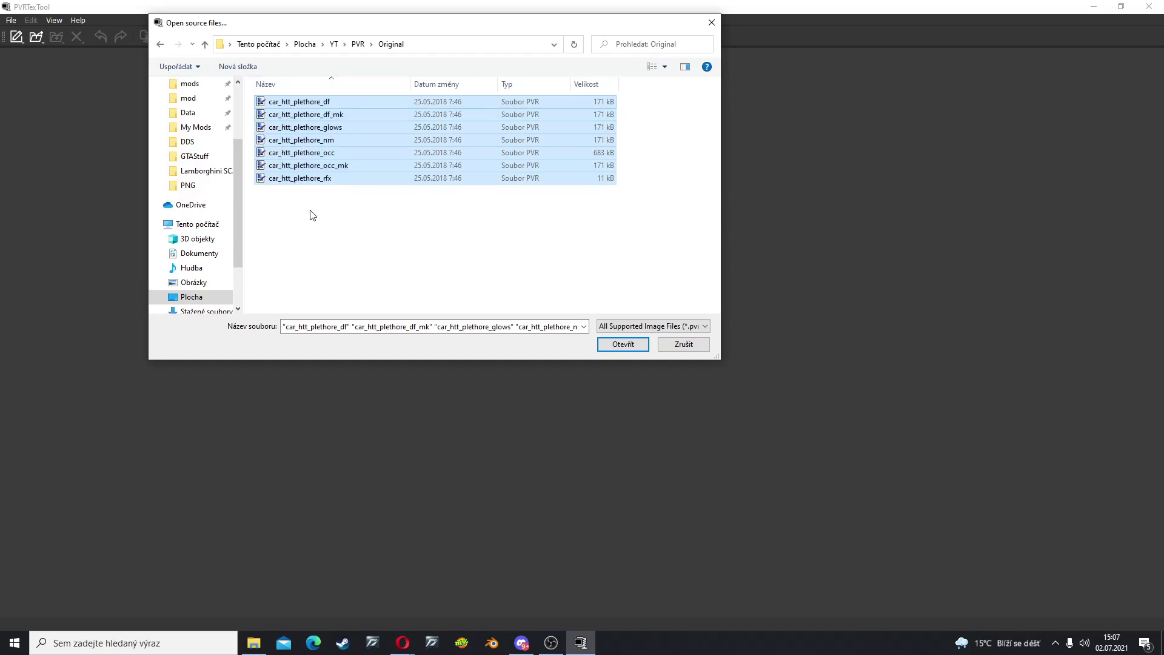
{"action": "left_click", "coordinate": [470, 271]}
{"action": "key", "text": "ctrl+a"}
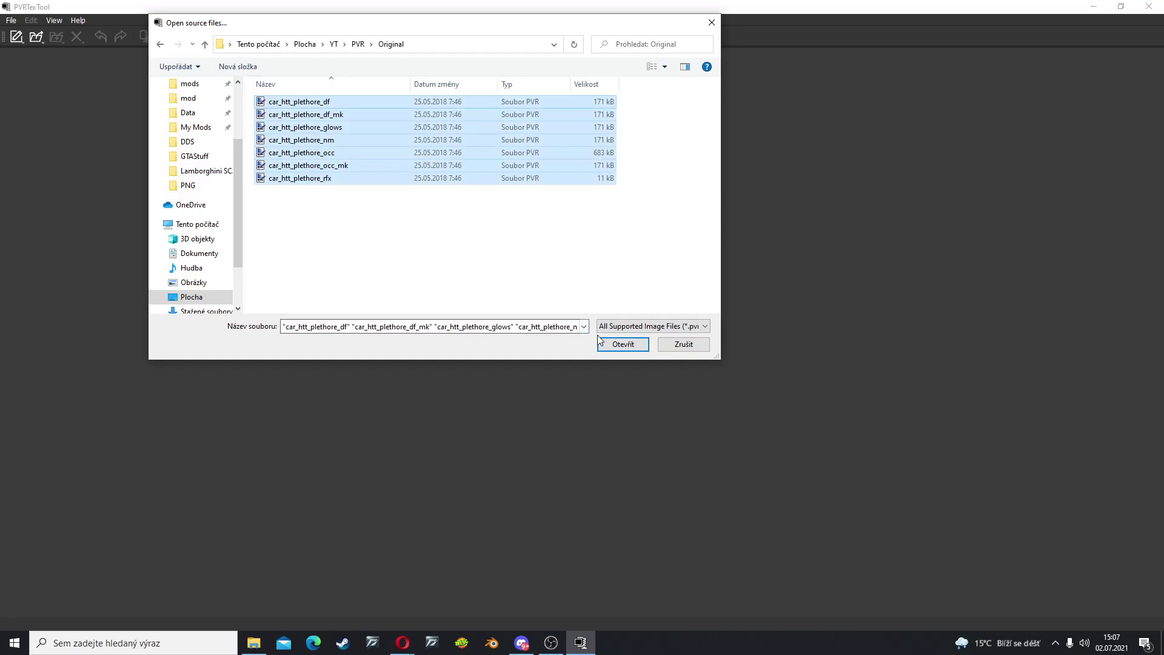
{"action": "left_click", "coordinate": [624, 344]}
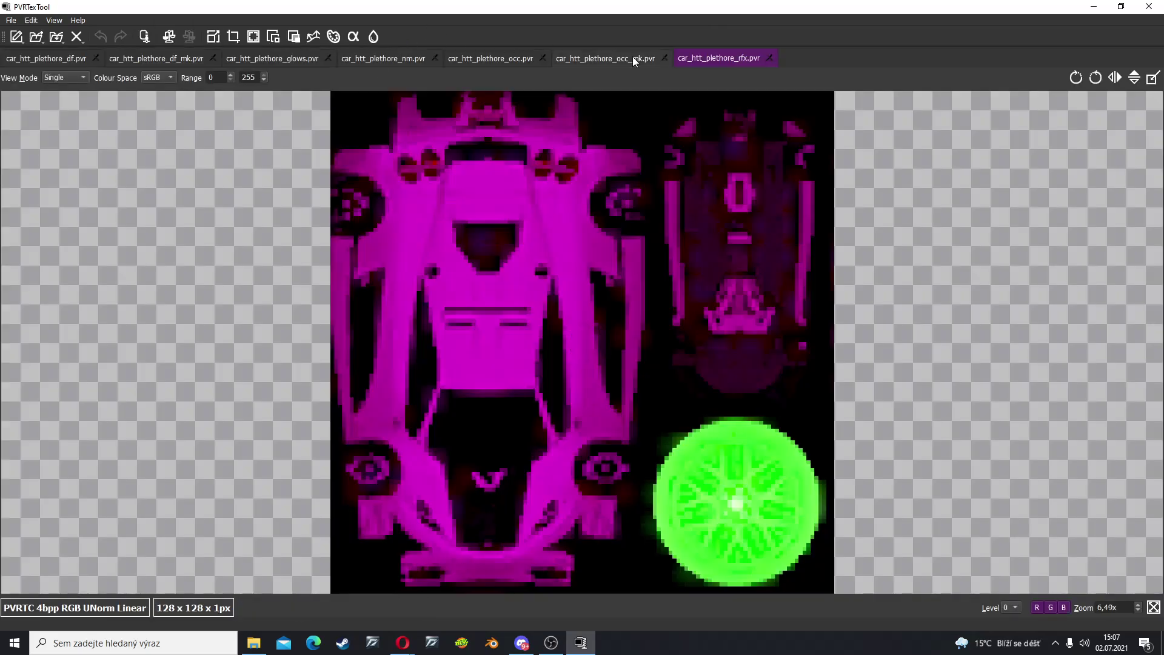
Cycle through the occ, occ_mk, rfx, normal, glows and df_mk tabs, ending on the diffuse df texture
{"action": "left_click", "coordinate": [624, 60]}
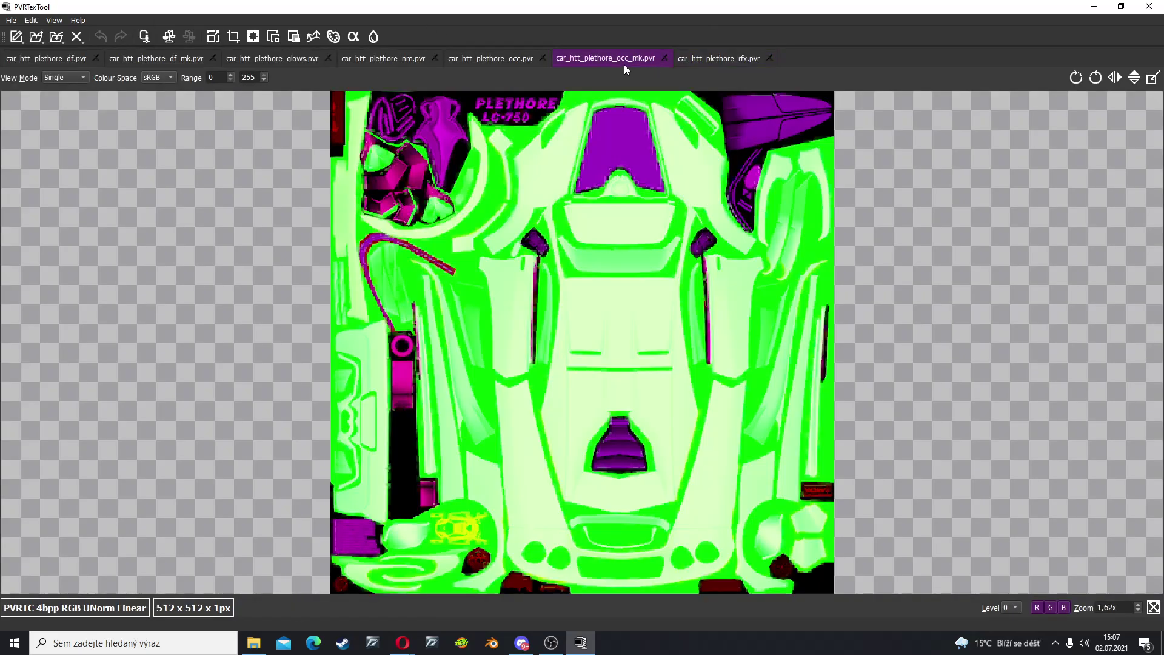
{"action": "left_click", "coordinate": [491, 58]}
{"action": "left_click", "coordinate": [648, 60]}
{"action": "left_click", "coordinate": [712, 60]}
{"action": "left_click", "coordinate": [610, 58]}
{"action": "left_click", "coordinate": [490, 58]}
{"action": "left_click", "coordinate": [360, 60]}
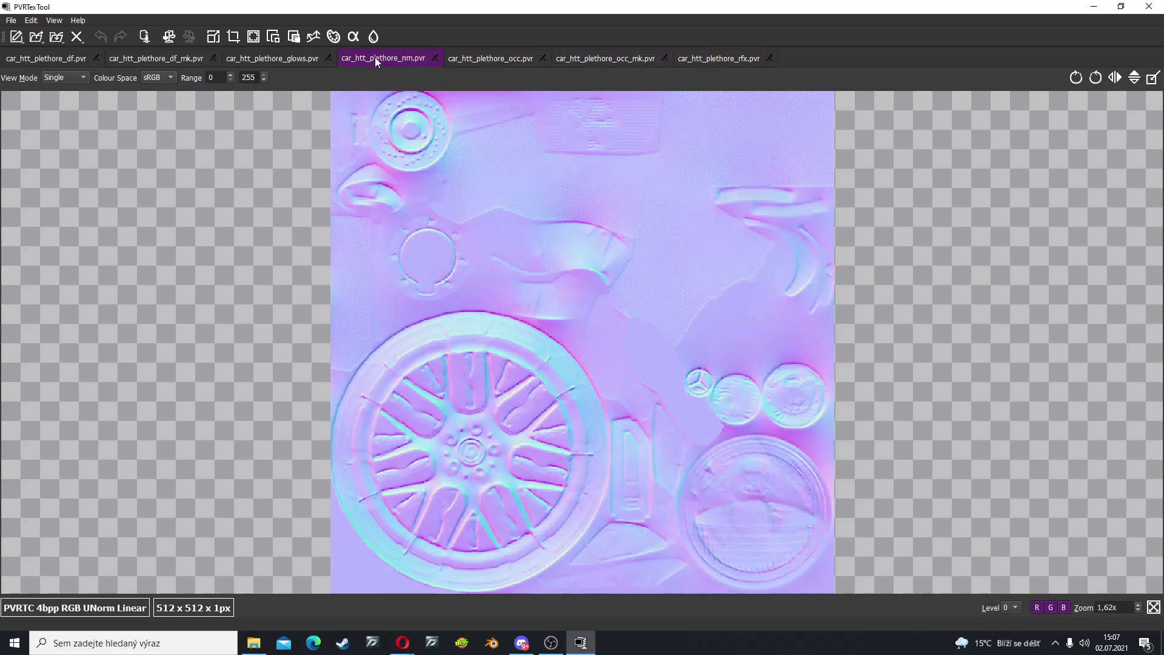
{"action": "left_click", "coordinate": [271, 55]}
{"action": "left_click", "coordinate": [137, 60]}
{"action": "left_click", "coordinate": [43, 58]}
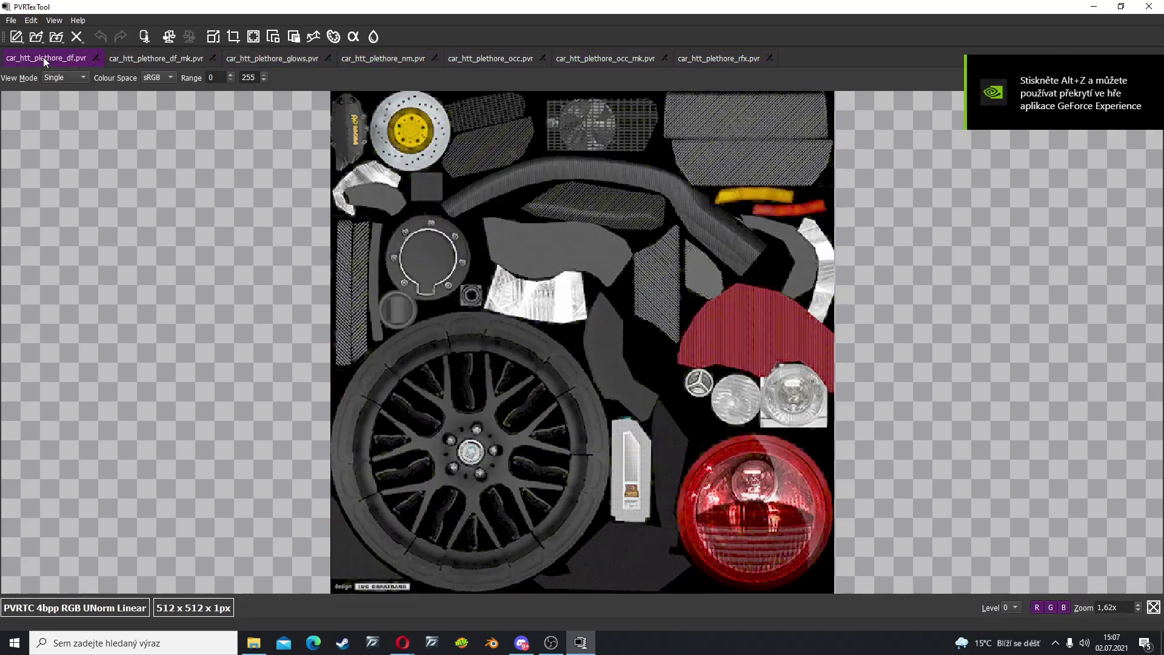
{"action": "left_click", "coordinate": [155, 58]}
{"action": "left_click", "coordinate": [272, 58]}
{"action": "left_click", "coordinate": [382, 59]}
{"action": "left_click", "coordinate": [490, 59]}
{"action": "left_click", "coordinate": [606, 59]}
{"action": "left_click", "coordinate": [703, 58]}
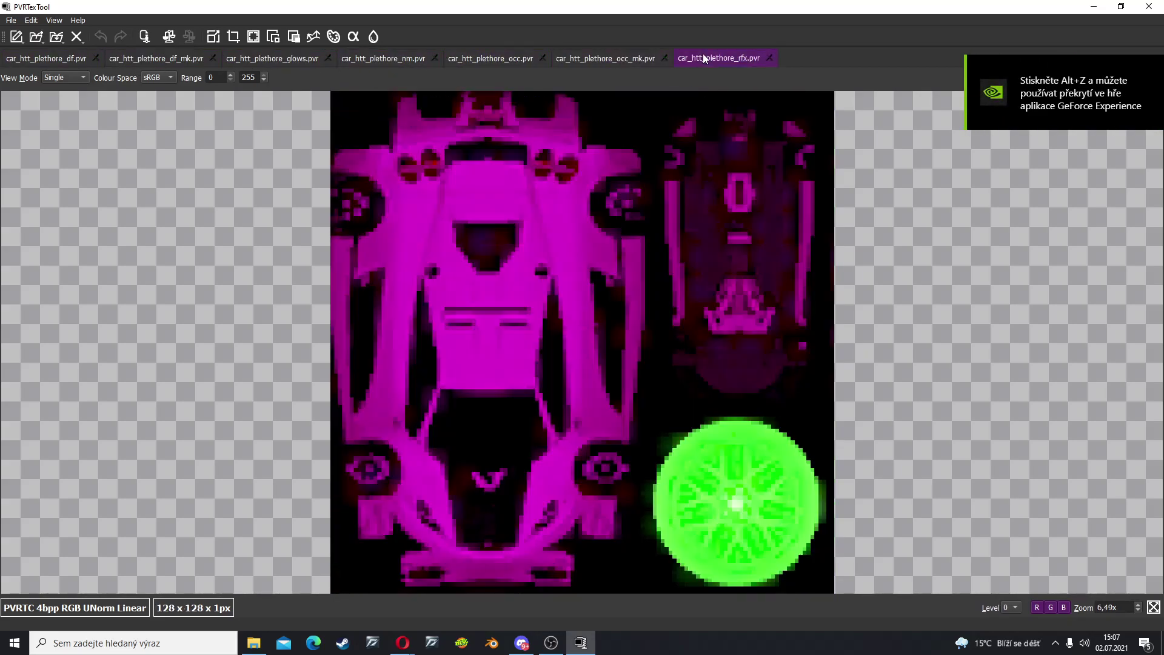
{"action": "left_click", "coordinate": [606, 58]}
{"action": "left_click", "coordinate": [490, 58]}
{"action": "left_click", "coordinate": [271, 59]}
{"action": "left_click", "coordinate": [45, 58]}
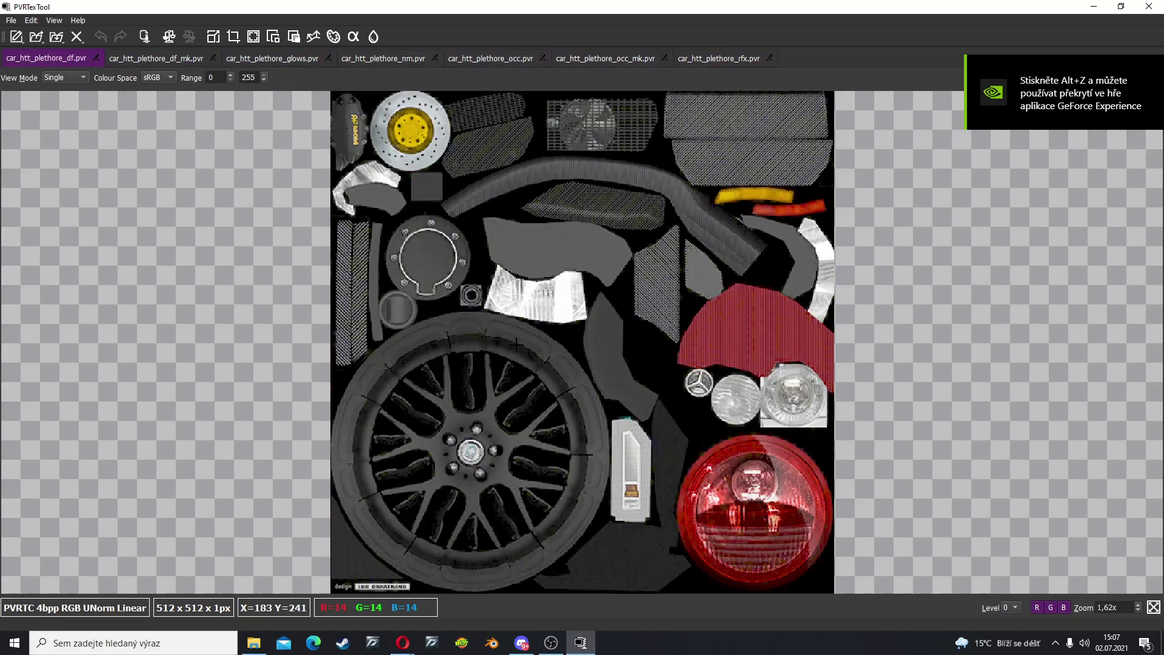
Start saving the diffuse texture as an image and navigate to the Converted folder
{"action": "left_click", "coordinate": [10, 20]}
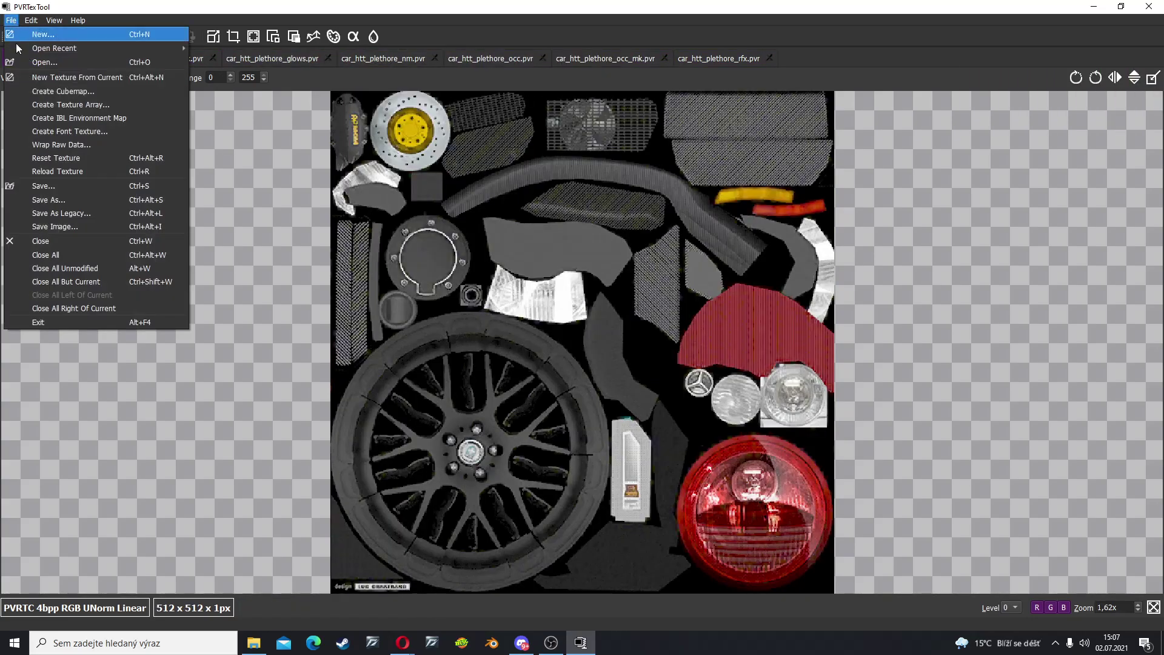
{"action": "left_click", "coordinate": [54, 226]}
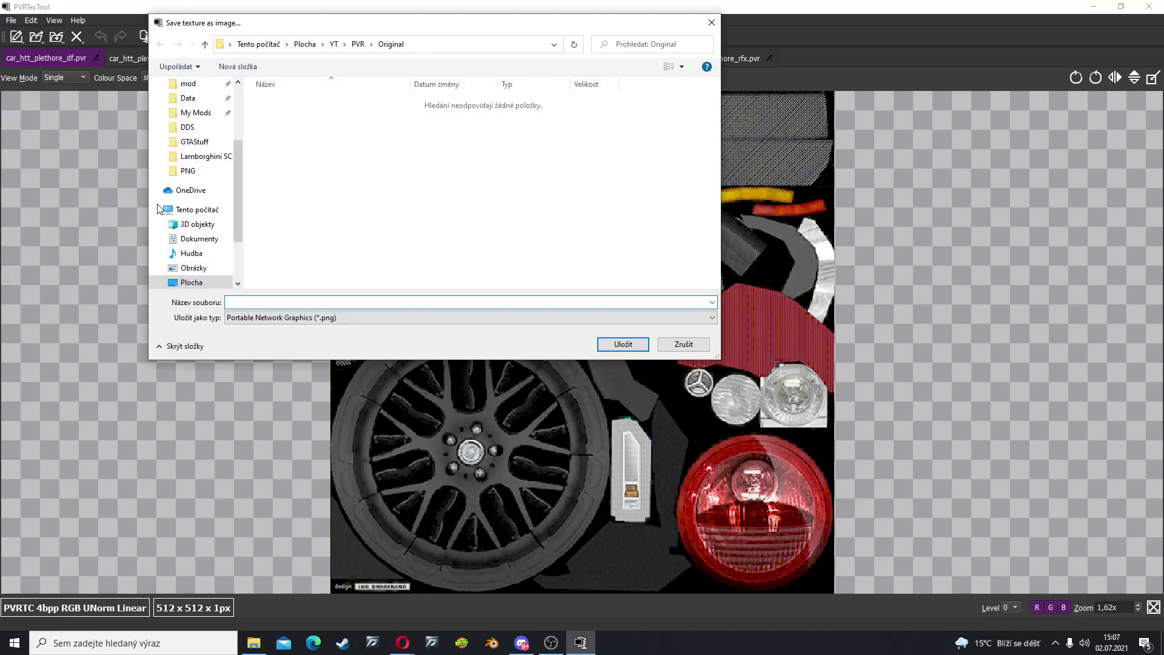
{"action": "left_click", "coordinate": [358, 44]}
{"action": "left_click", "coordinate": [289, 105]}
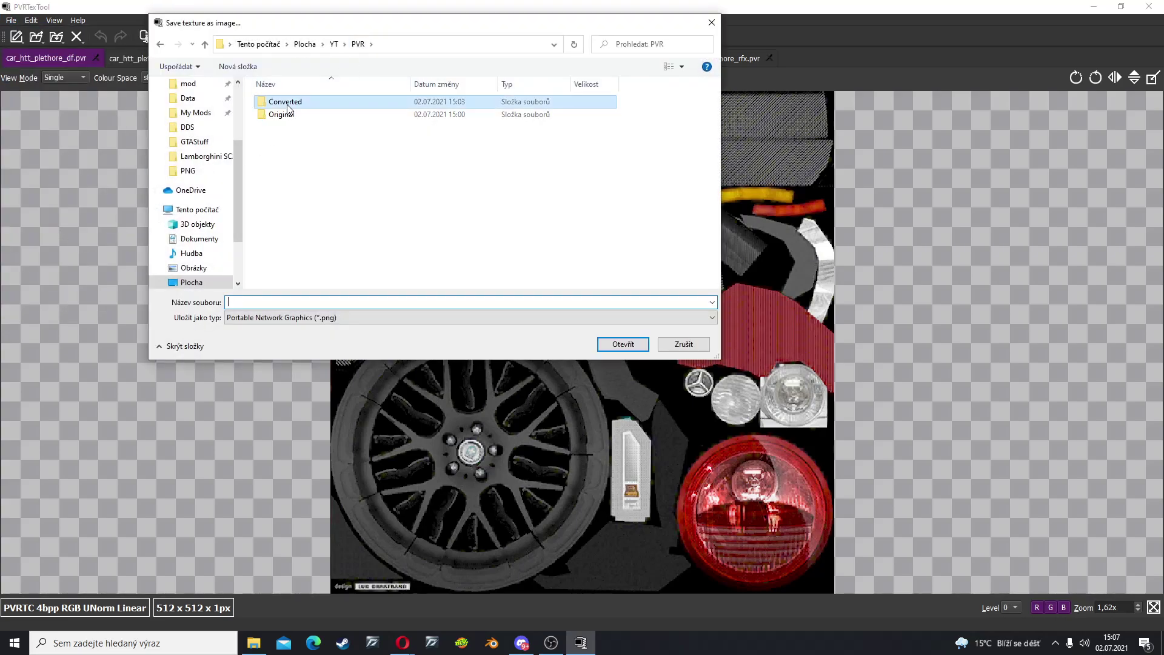
{"action": "double_click", "coordinate": [288, 105]}
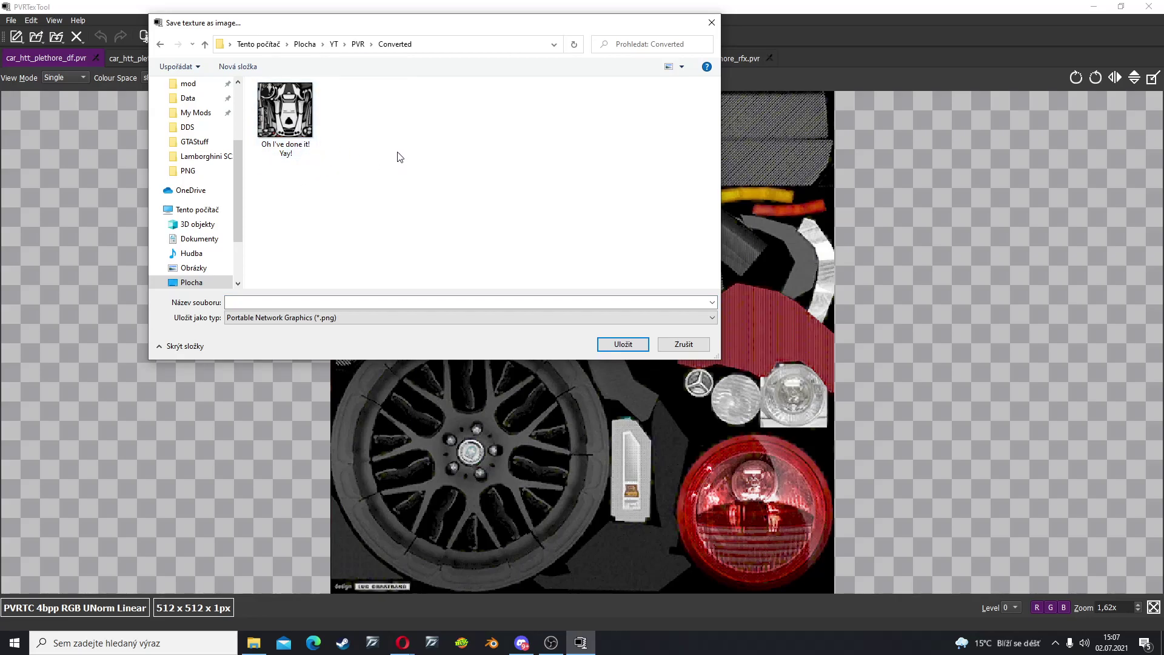
Enter the file name 'Yo! Thanks for tutorial', clearing an invalid-filename error
{"action": "left_click", "coordinate": [309, 133]}
{"action": "left_click", "coordinate": [317, 301]}
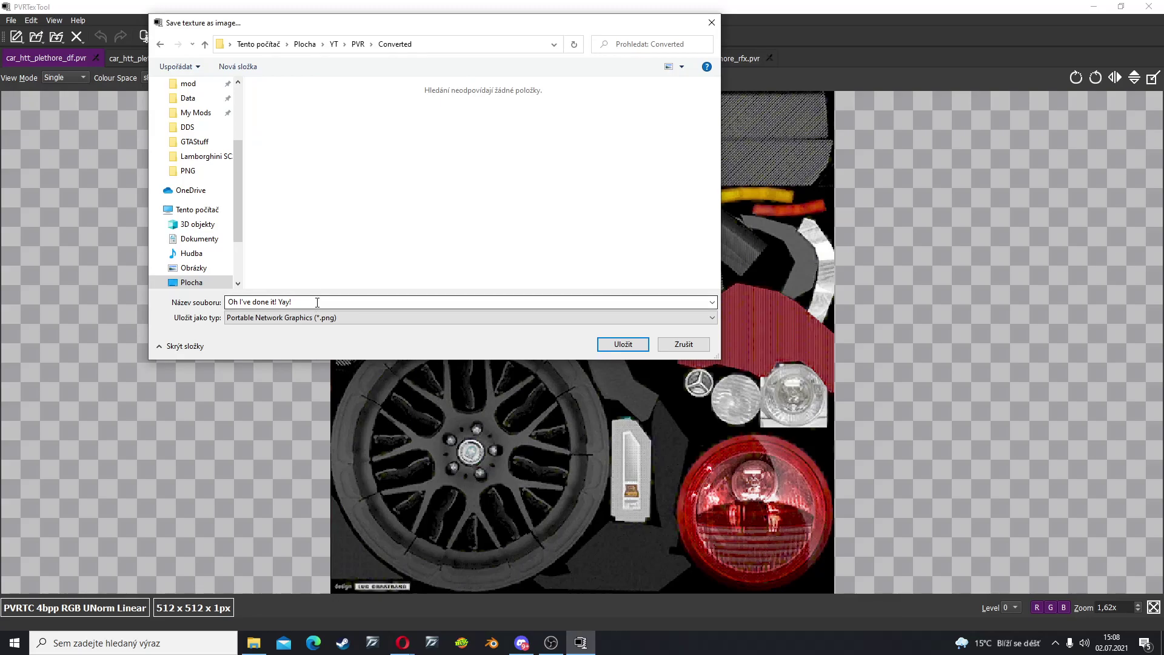
{"action": "key", "text": "BackSpace"}
{"action": "type", "text": "Yo! Thanks for tutorial :D"}
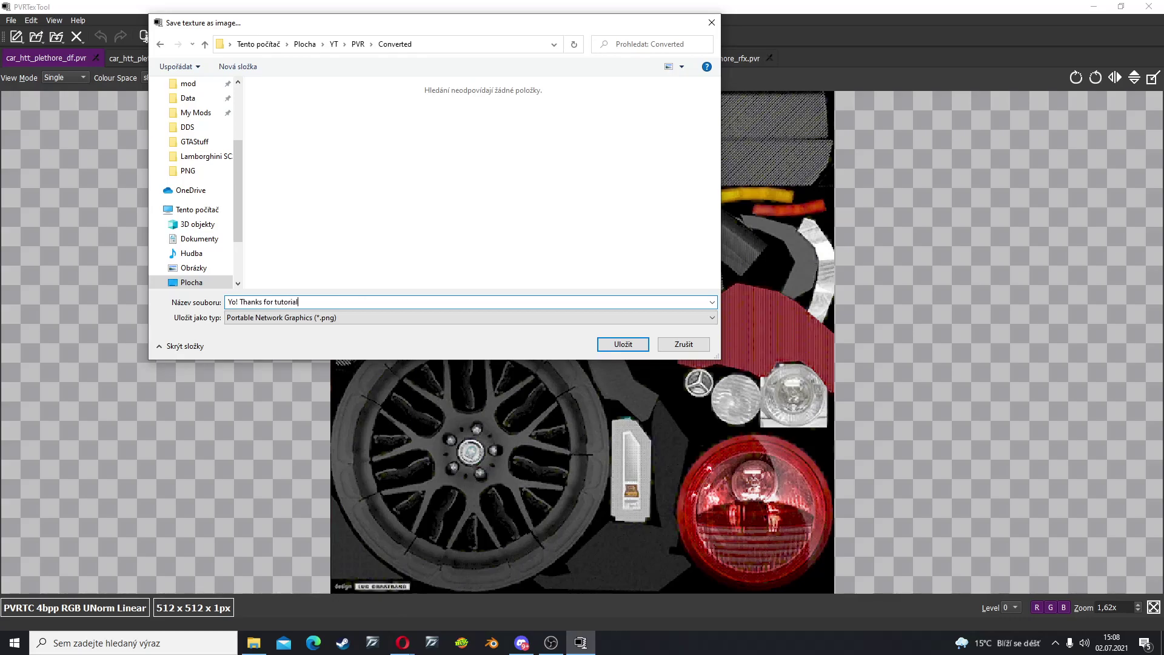
{"action": "left_click", "coordinate": [302, 318]}
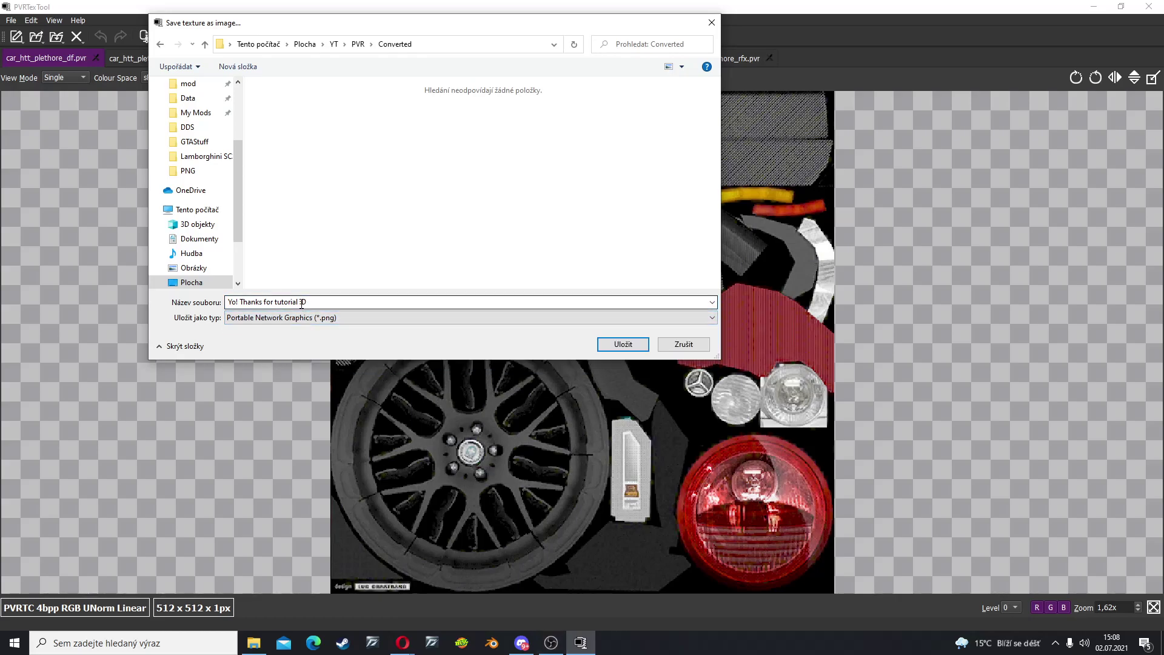
{"action": "double_click", "coordinate": [301, 304]}
{"action": "left_click", "coordinate": [301, 304]}
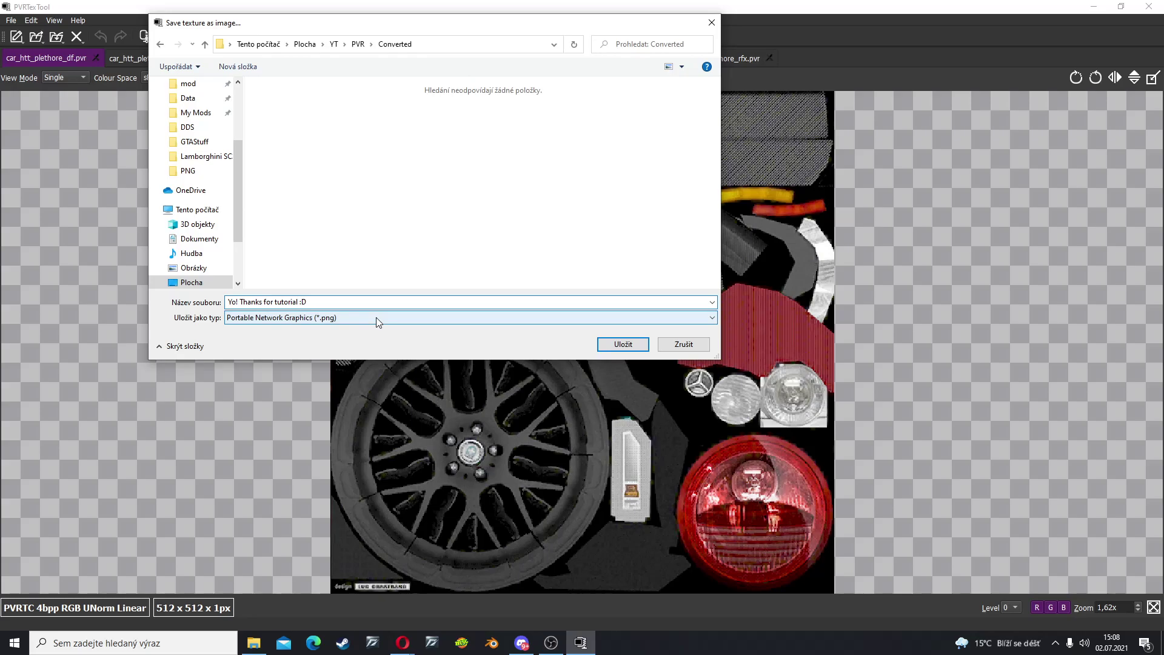
{"action": "left_click", "coordinate": [629, 347]}
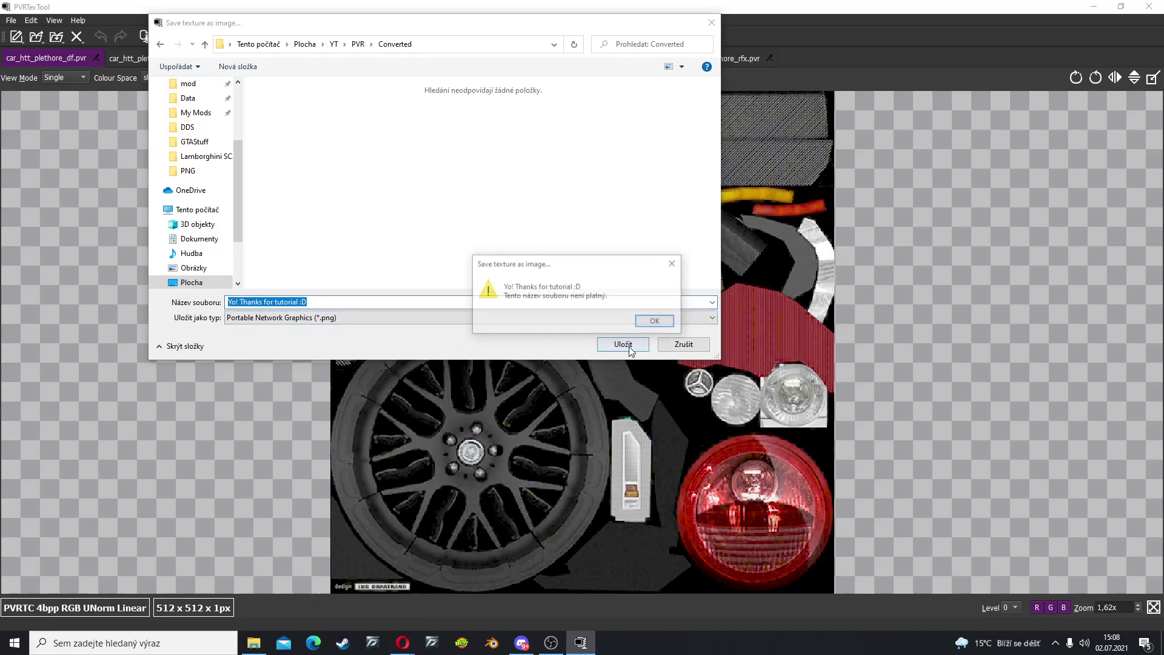
{"action": "left_click", "coordinate": [654, 320]}
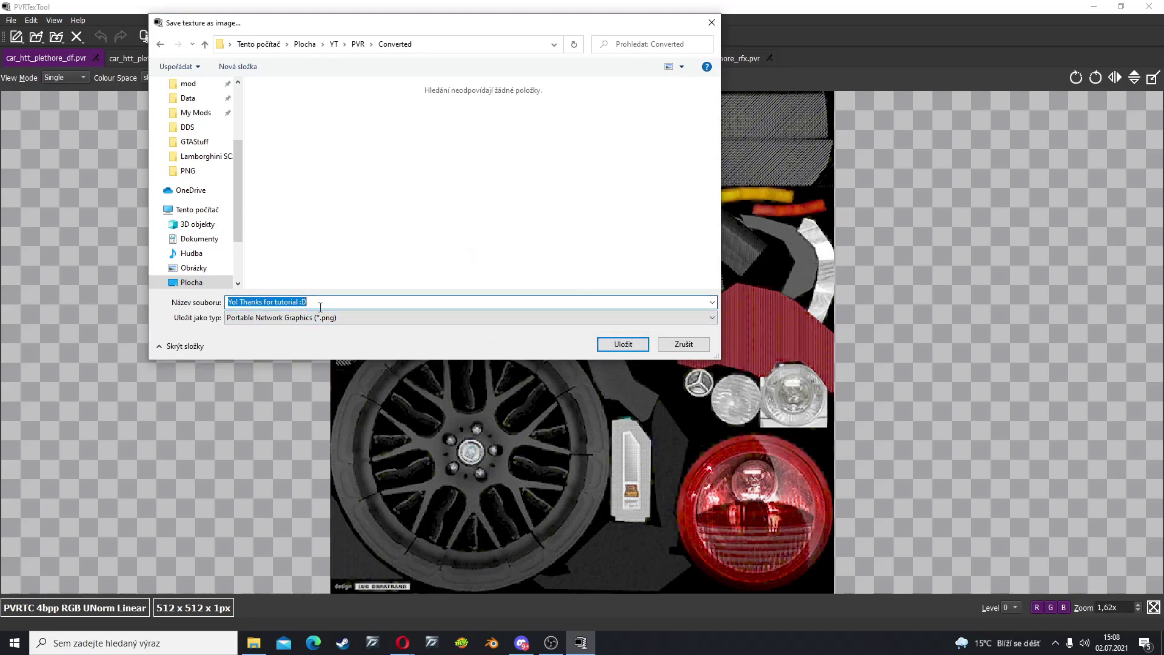
{"action": "left_click", "coordinate": [320, 307]}
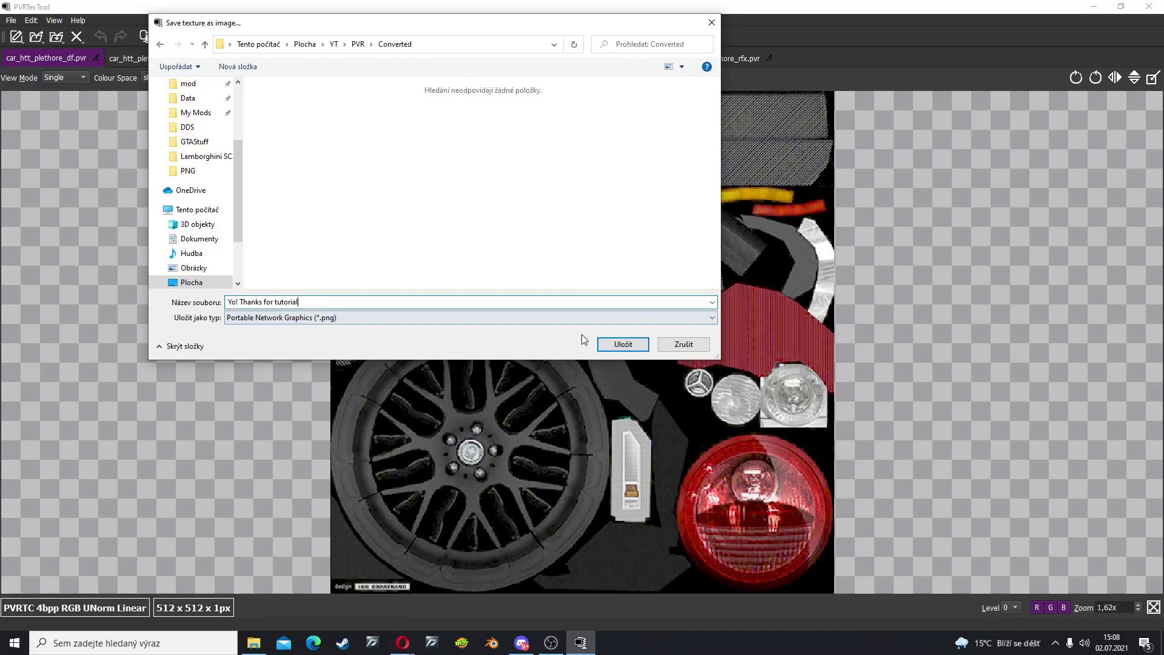
Keep PNG as the output format and save the texture into Converted
{"action": "left_click", "coordinate": [362, 317]}
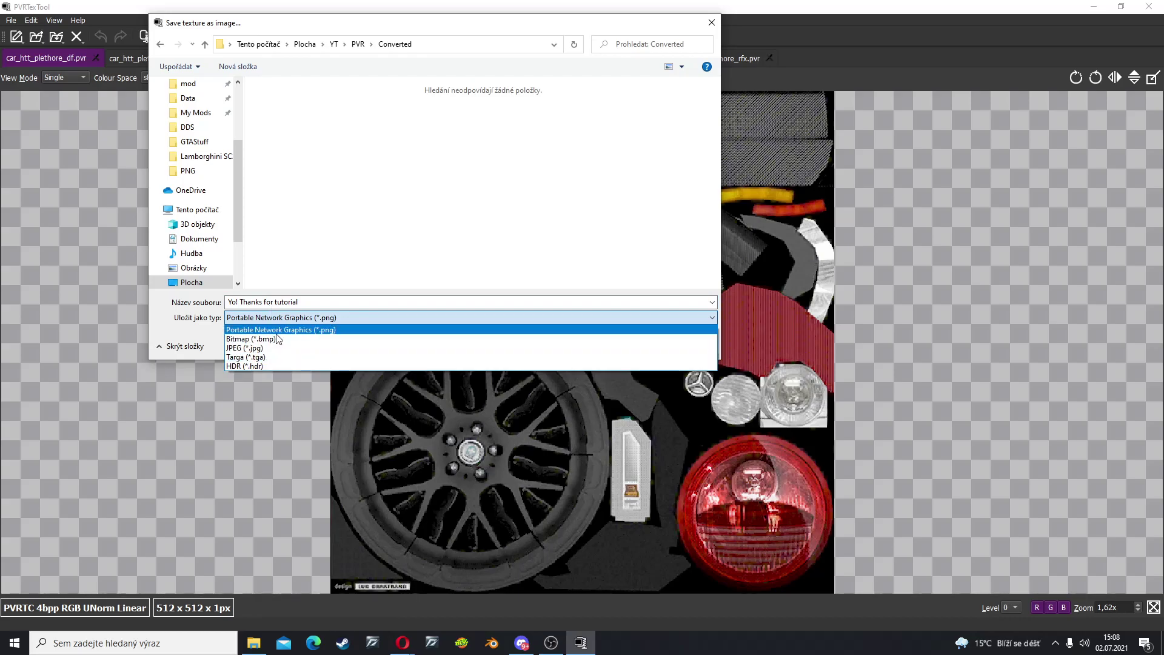
{"action": "left_click", "coordinate": [327, 333]}
{"action": "left_click", "coordinate": [325, 318]}
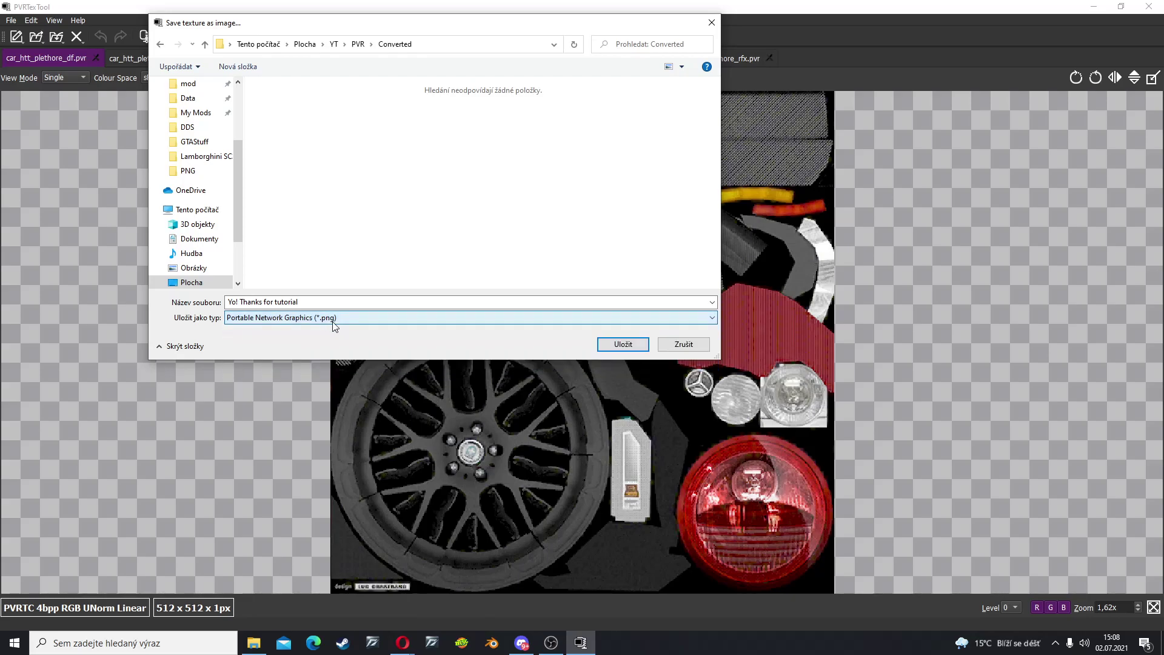
{"action": "left_click", "coordinate": [617, 344]}
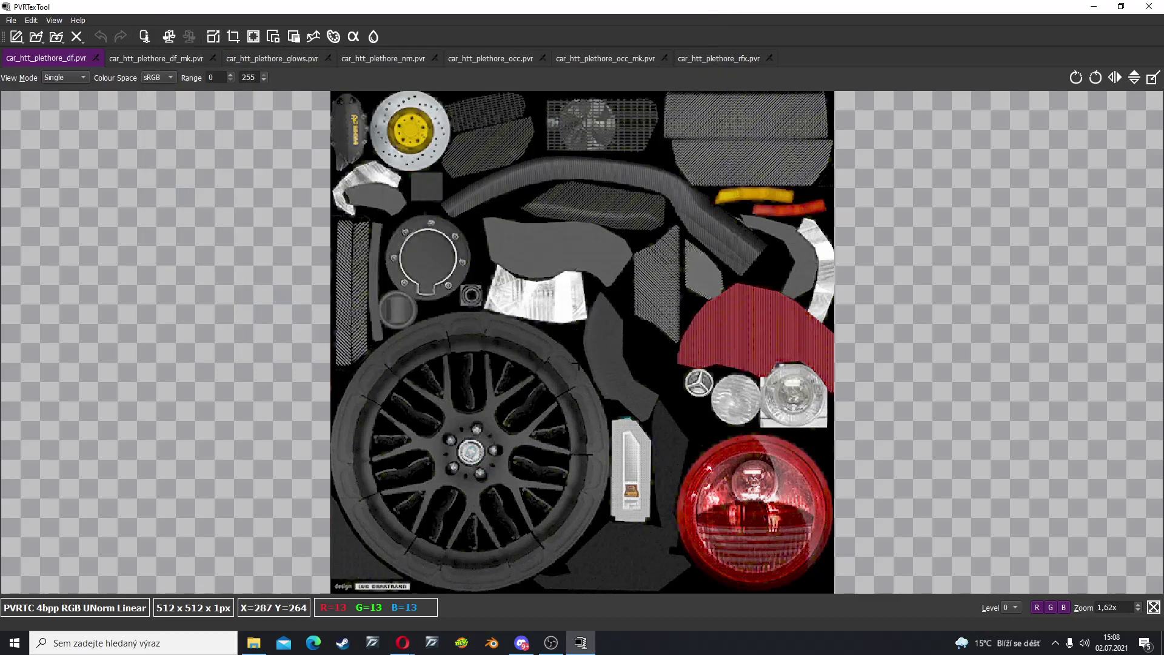
Open the Converted folder in Explorer and open the saved PNG in paint.net
{"action": "left_click", "coordinate": [254, 642]}
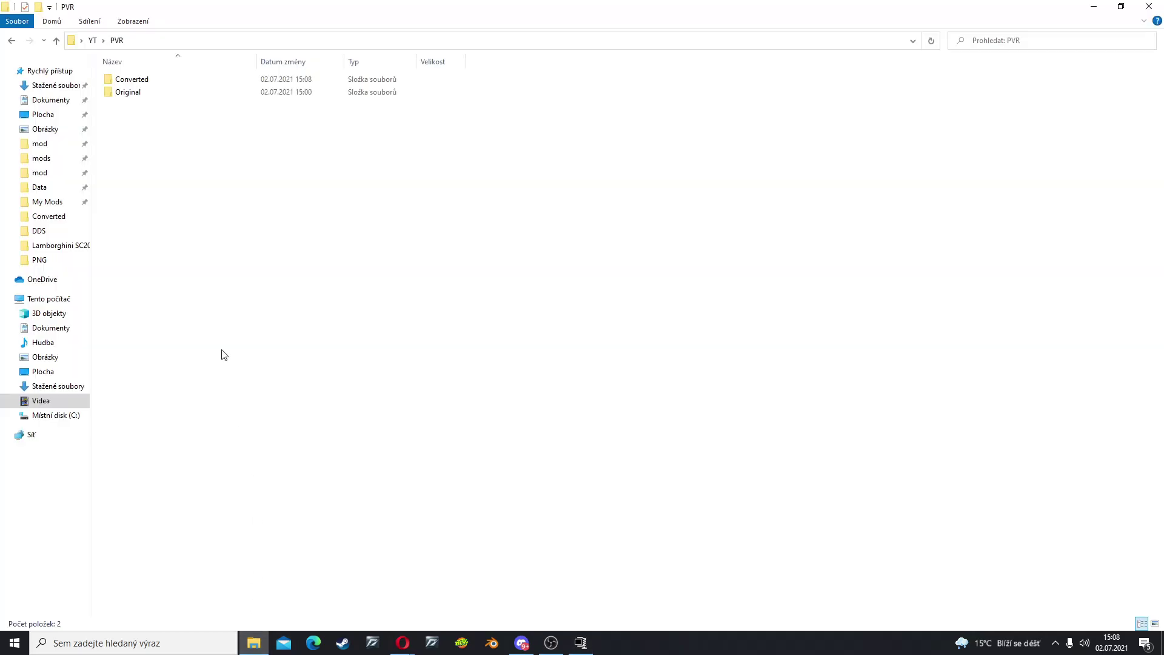
{"action": "double_click", "coordinate": [127, 81]}
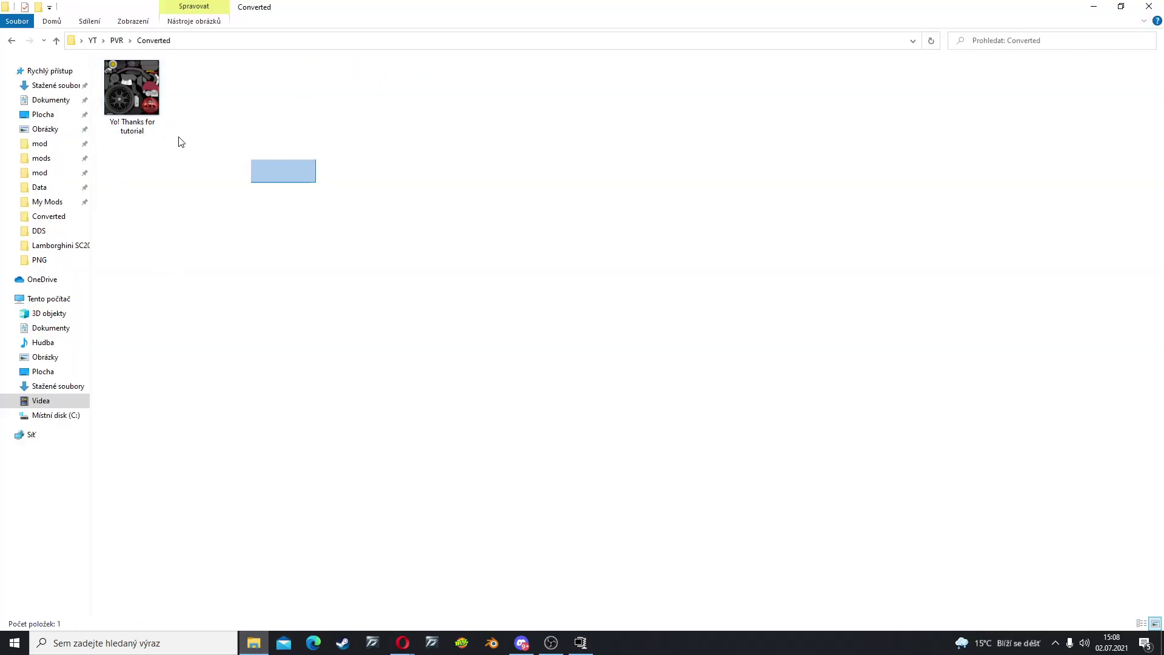
{"action": "left_click", "coordinate": [134, 107]}
{"action": "double_click", "coordinate": [141, 98]}
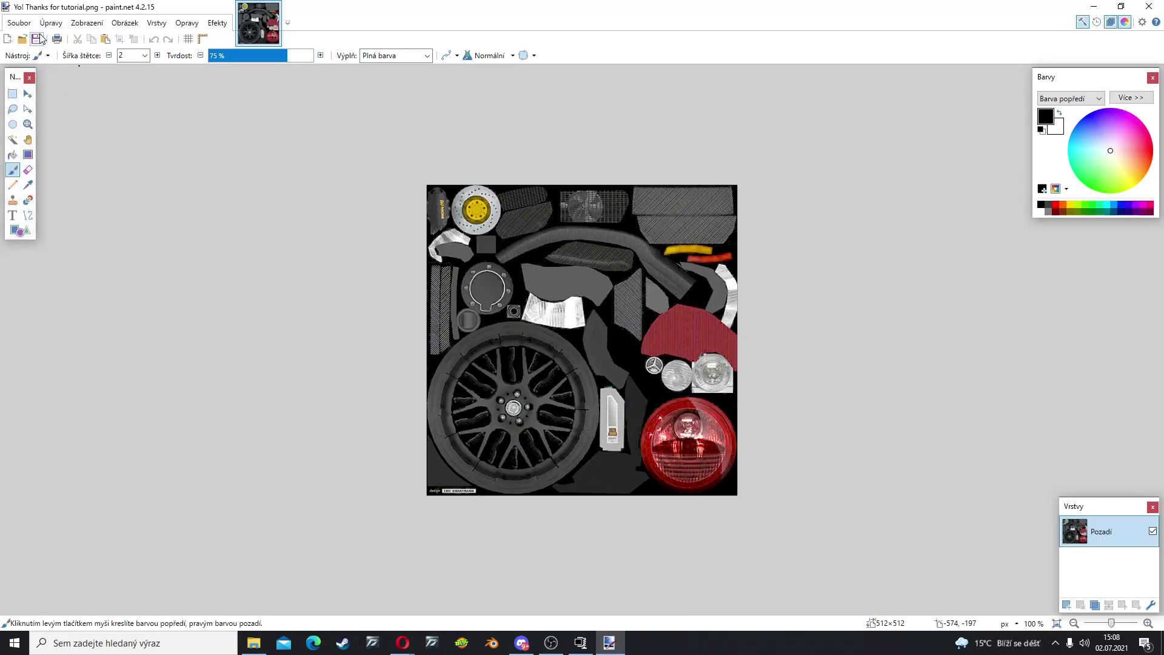
Maximize the paint.net window and start Save As for the texture
{"action": "left_click_drag", "start_coordinate": [174, 9], "coordinate": [182, 13]}
{"action": "left_click", "coordinate": [496, 8]}
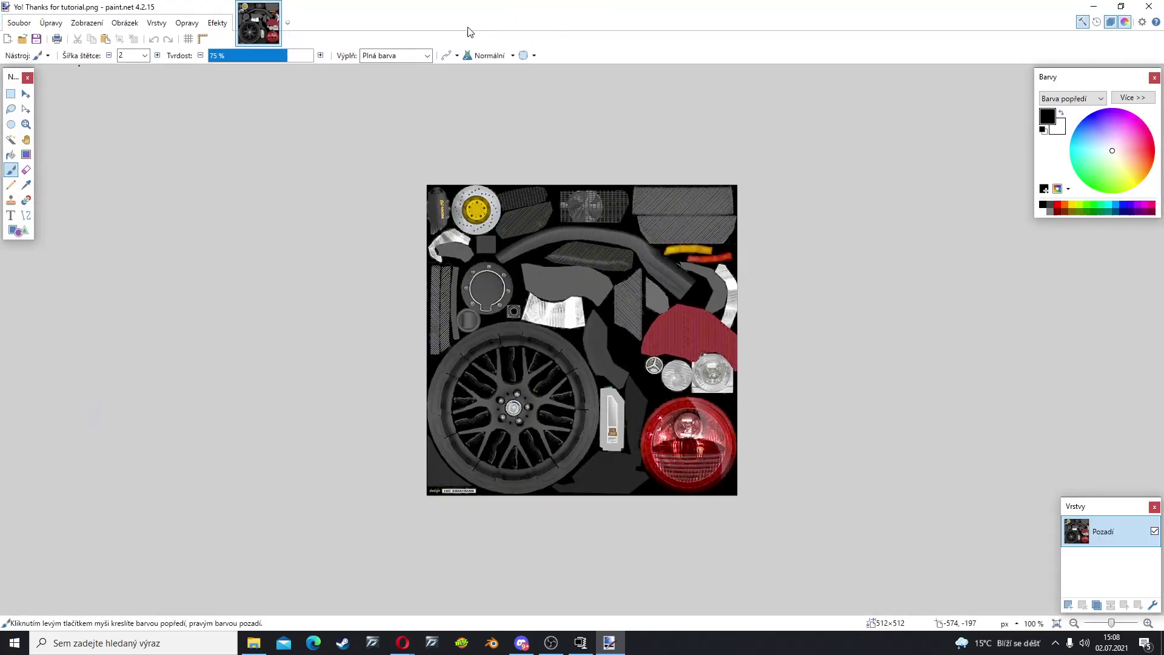
{"action": "left_click", "coordinate": [11, 26]}
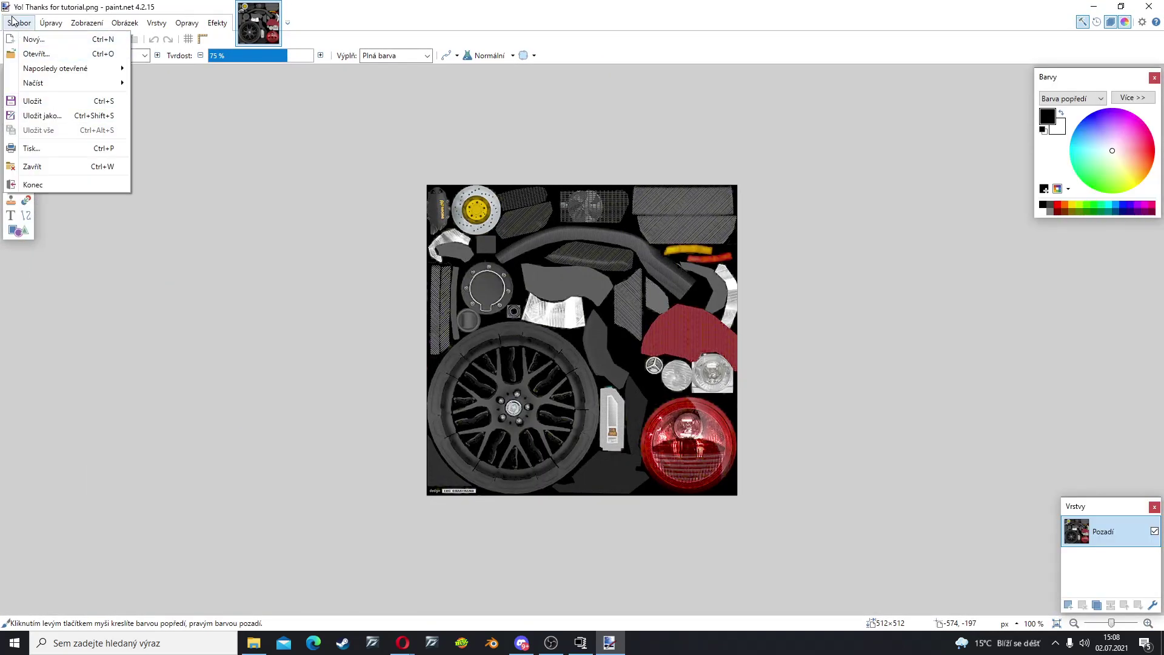
{"action": "left_click", "coordinate": [47, 116]}
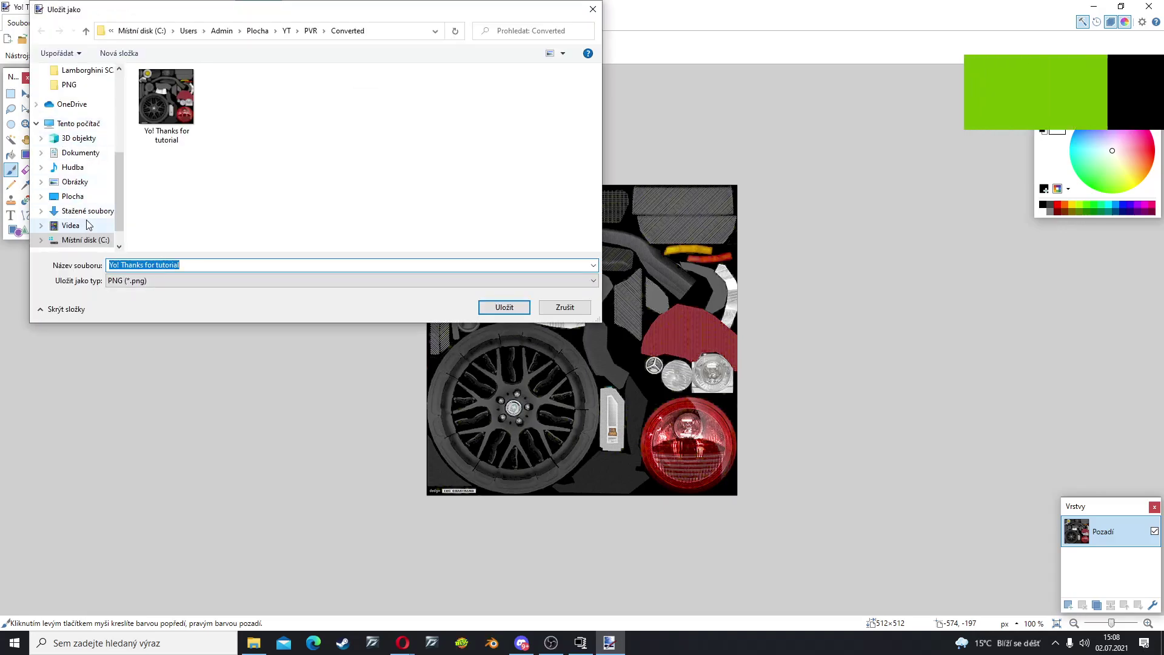
Save the texture as a TGA file in Converted, accepting the TGA options
{"action": "left_click", "coordinate": [146, 282]}
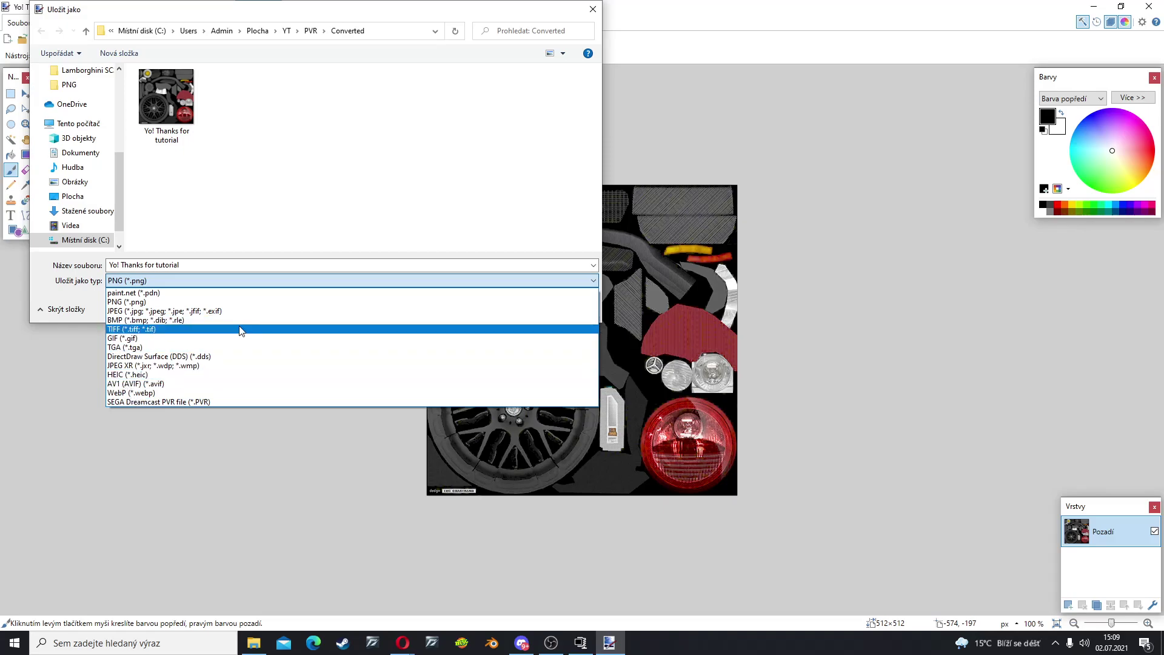
{"action": "left_click", "coordinate": [151, 282]}
{"action": "left_click", "coordinate": [149, 282]}
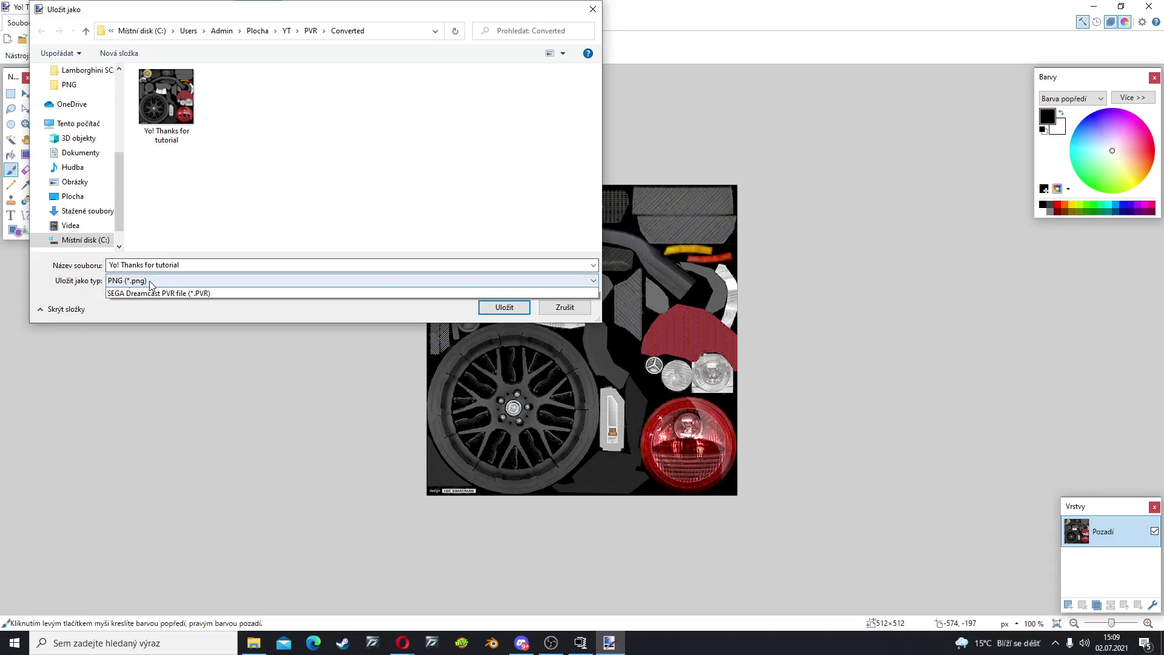
{"action": "left_click", "coordinate": [208, 264]}
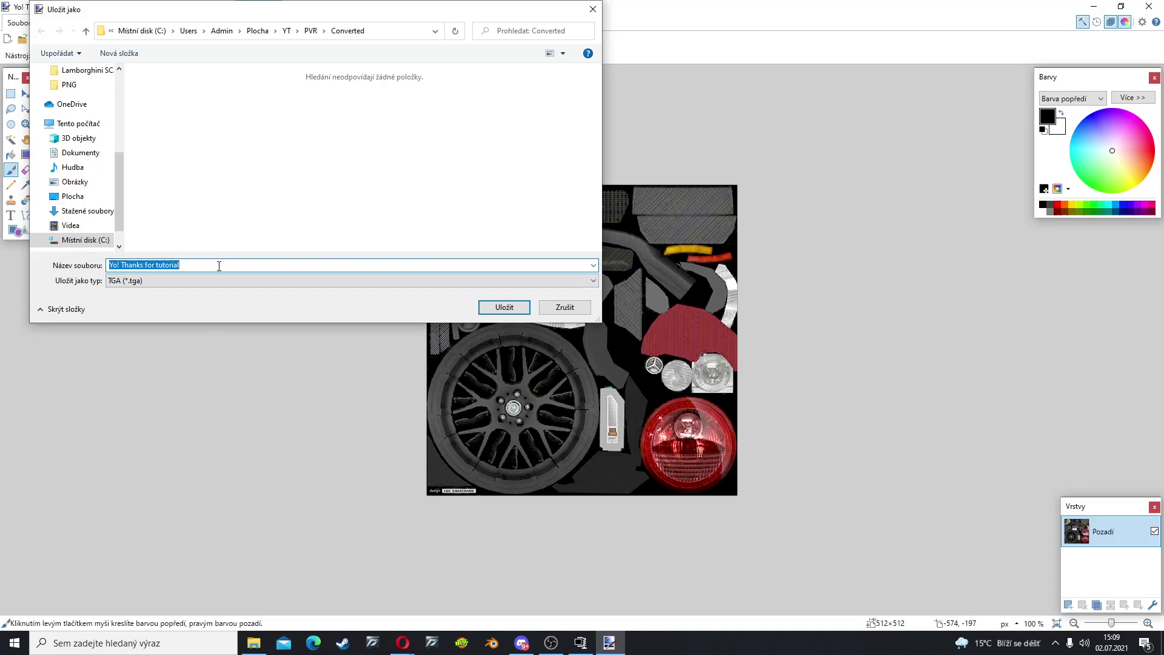
{"action": "type", "text": "Gjaklsjš d"}
{"action": "left_click", "coordinate": [505, 307]}
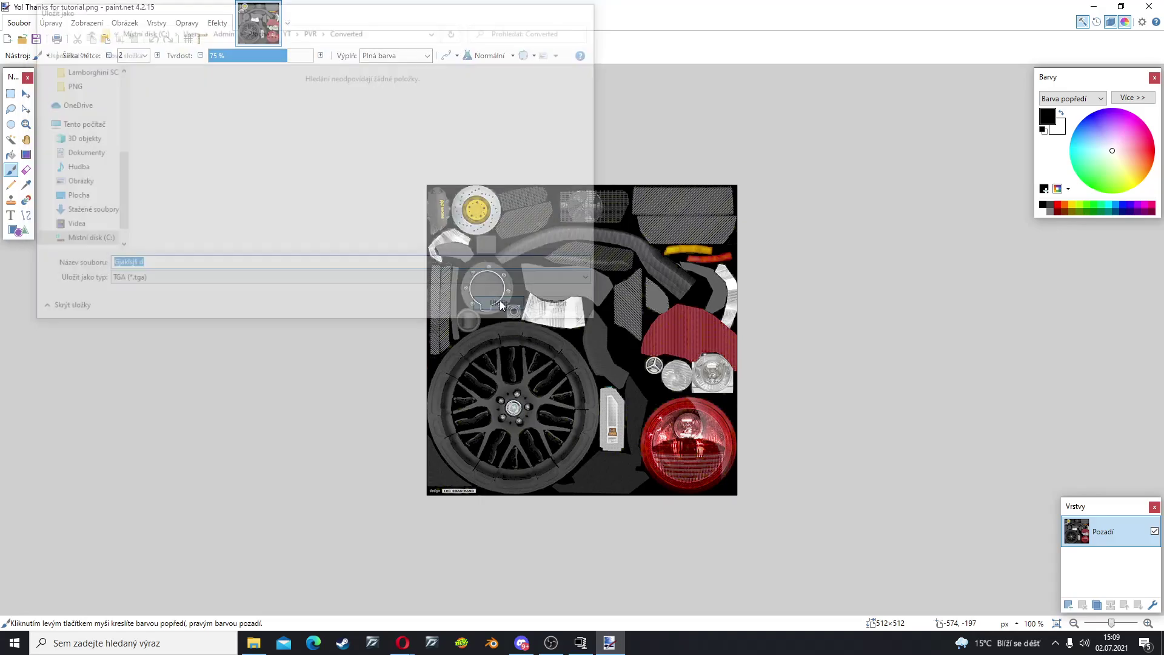
{"action": "left_click", "coordinate": [392, 342]}
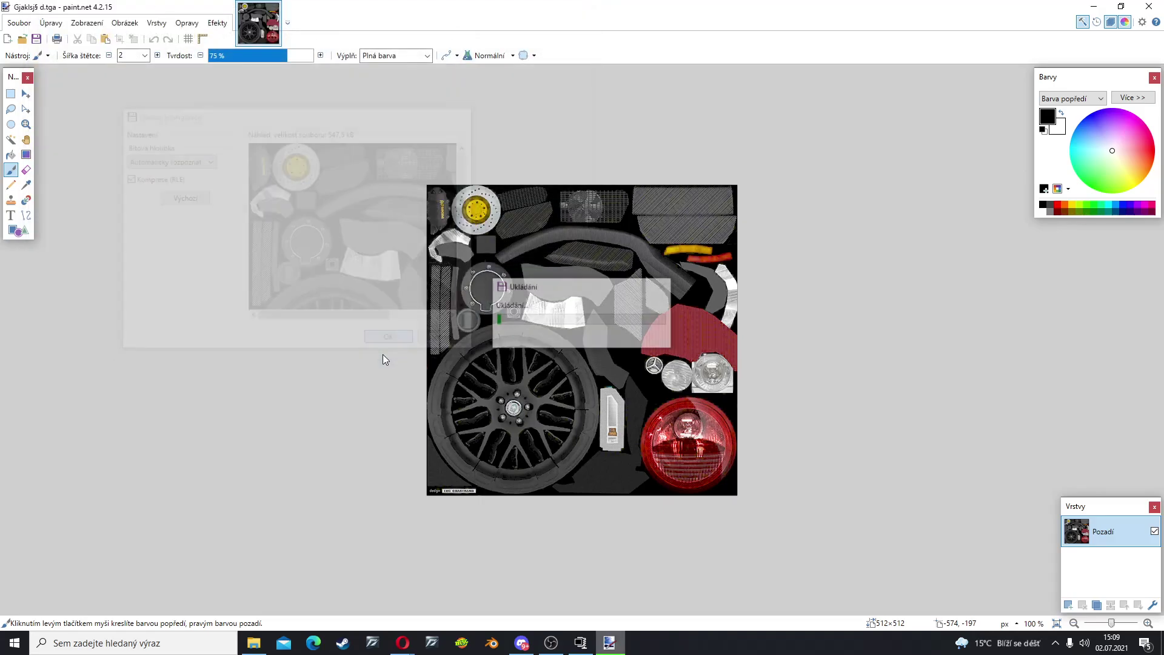
Verify in Properties that the new file's type is TGA
{"action": "left_click", "coordinate": [254, 644]}
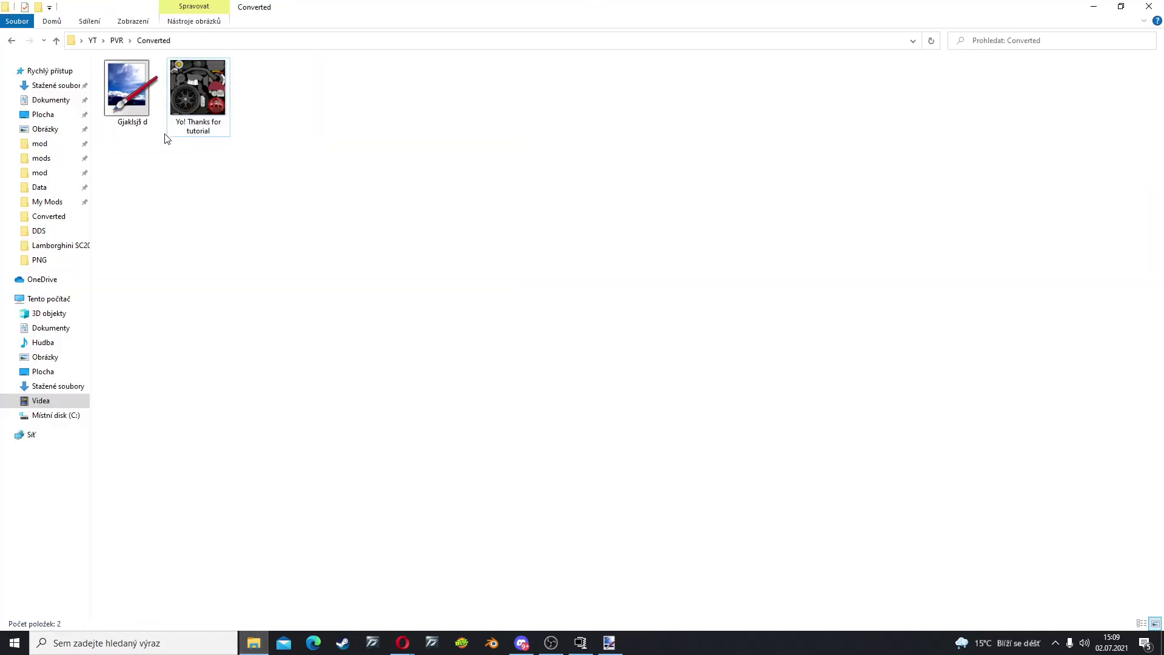
{"action": "left_click", "coordinate": [132, 124]}
{"action": "right_click", "coordinate": [133, 124]}
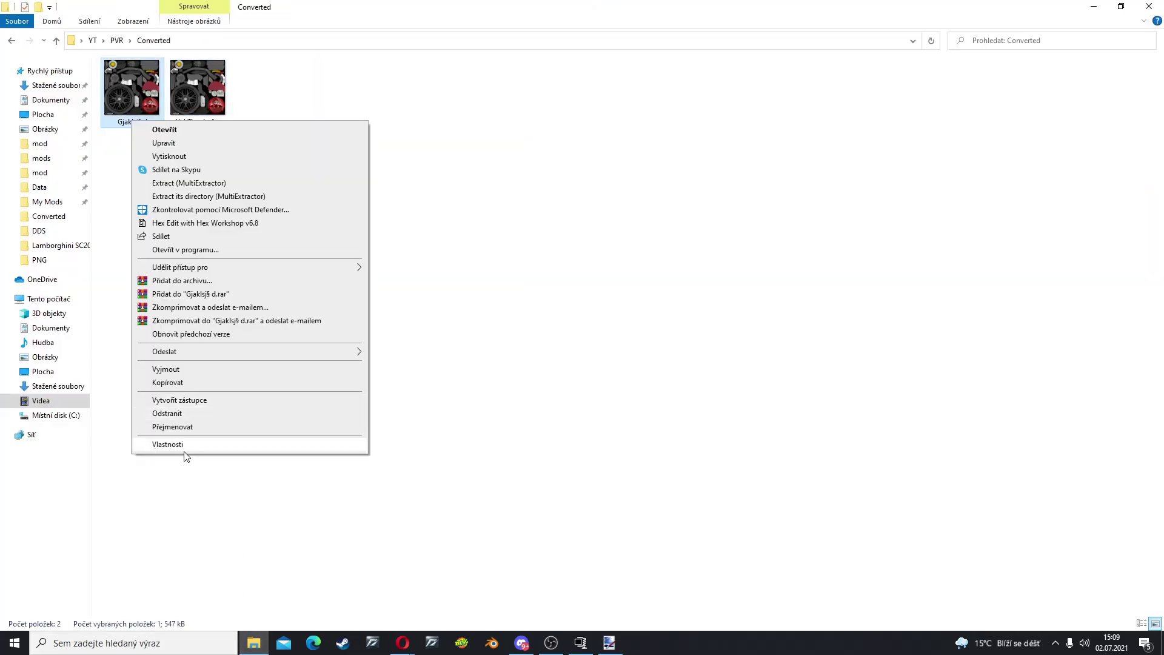
{"action": "left_click", "coordinate": [168, 446]}
{"action": "left_click_drag", "start_coordinate": [224, 201], "coordinate": [262, 200]}
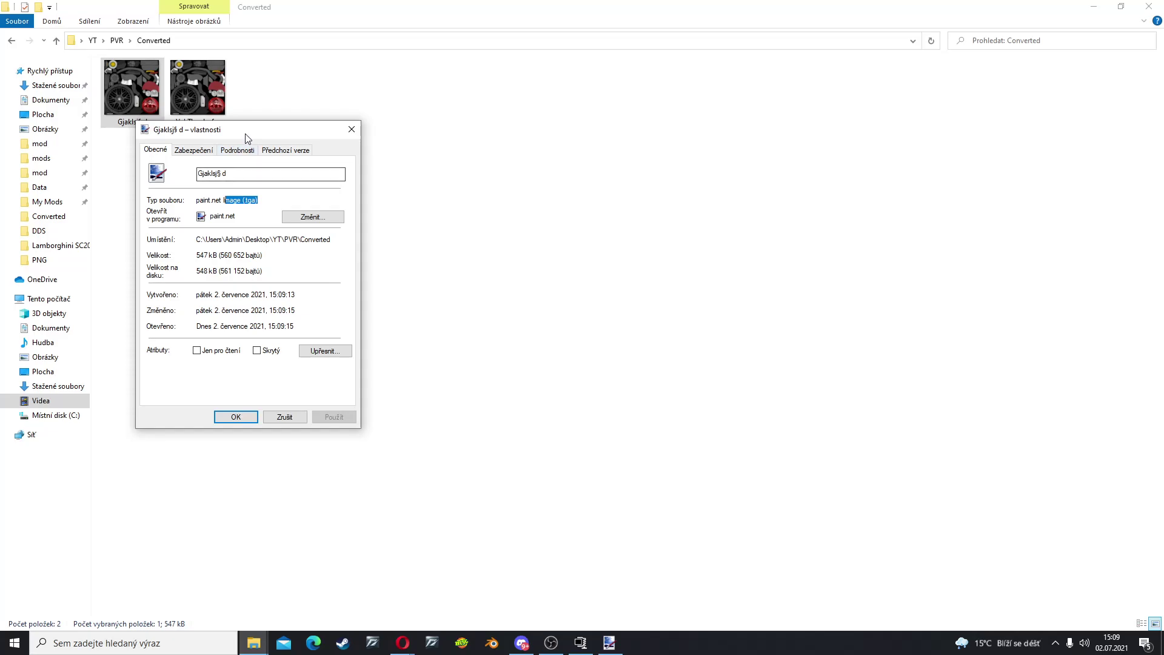
{"action": "key", "text": "Escape"}
Verify in Properties that the other texture file's type is PNG
{"action": "left_click", "coordinate": [201, 106]}
{"action": "right_click", "coordinate": [201, 107]}
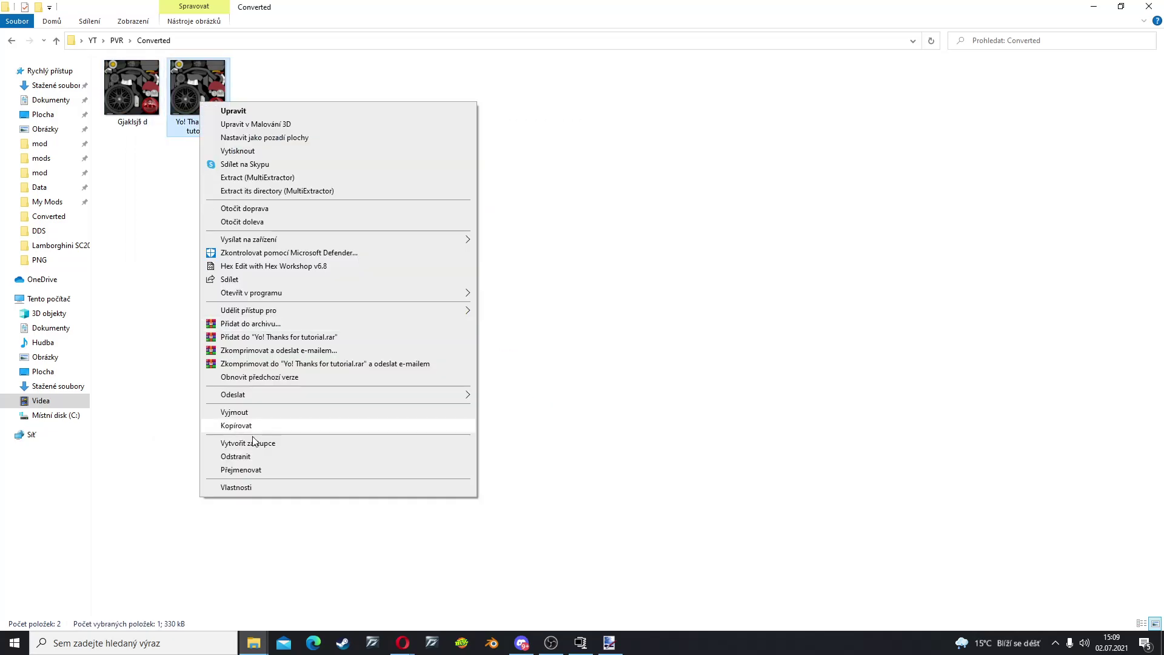
{"action": "left_click", "coordinate": [257, 483]}
{"action": "left_click_drag", "start_coordinate": [324, 180], "coordinate": [291, 181]}
{"action": "key", "text": "Escape"}
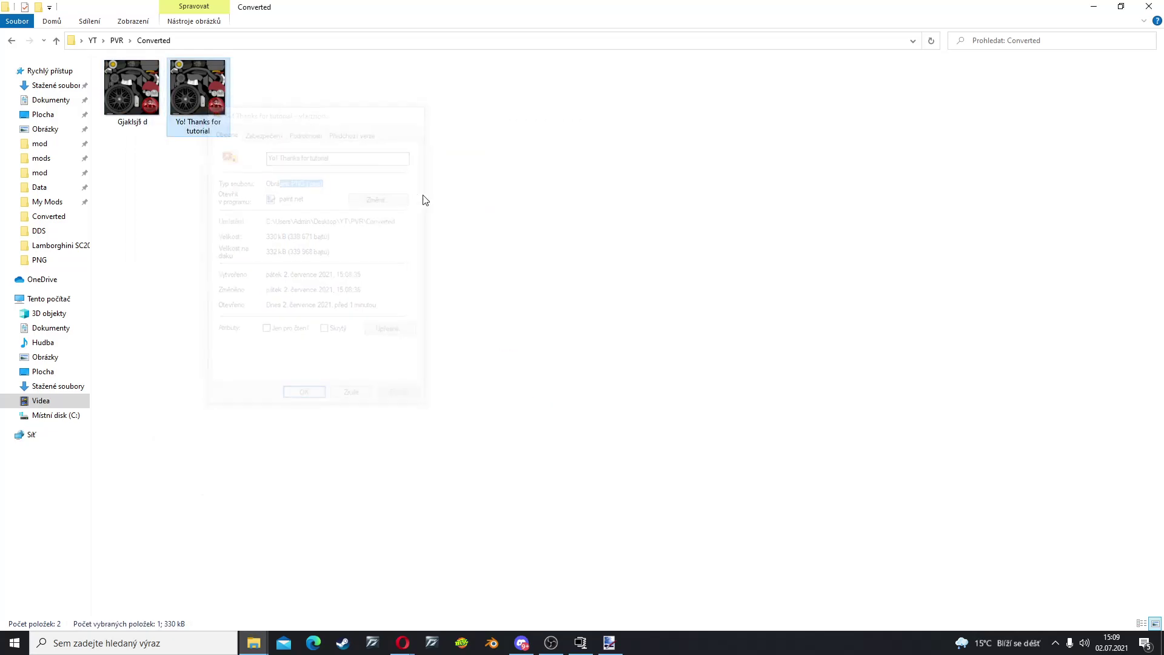
{"action": "mouse_move", "coordinate": [254, 643]}
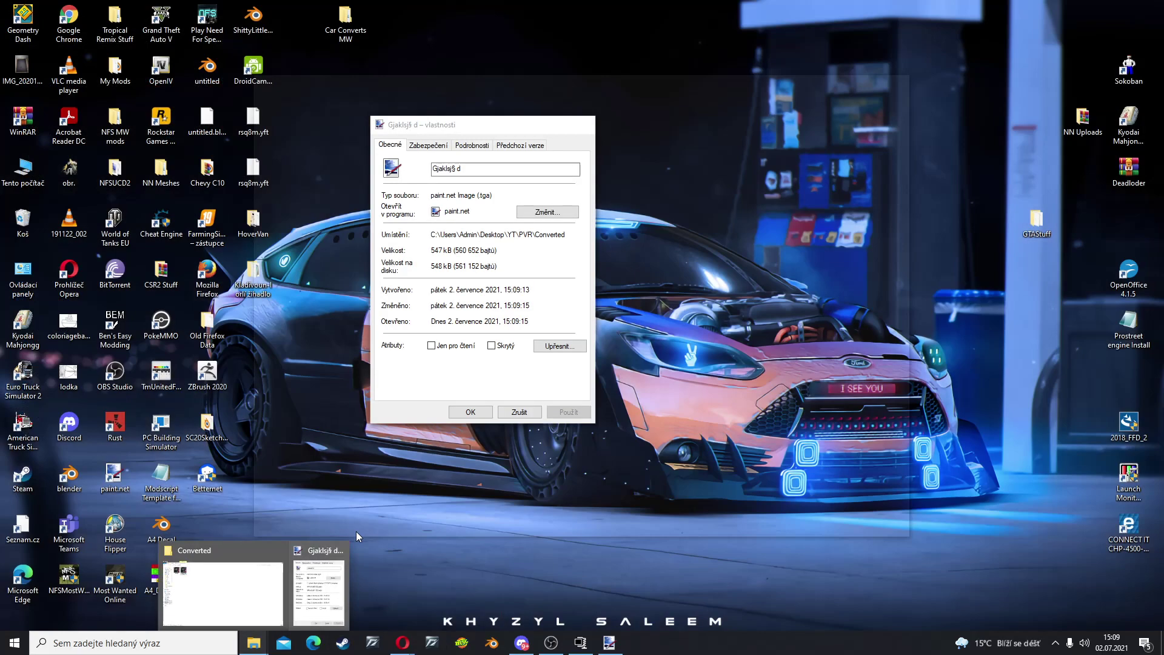
Go back from Converted to the PVR folder listing Converted and Original
{"action": "left_click", "coordinate": [336, 550]}
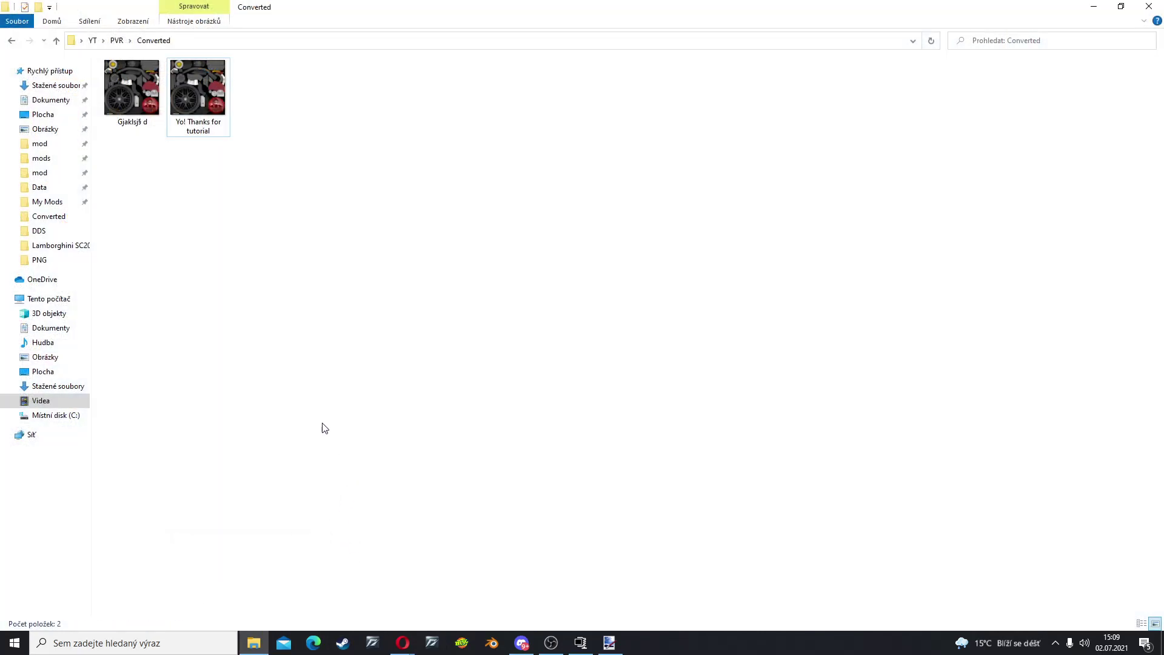
{"action": "left_click", "coordinate": [12, 42]}
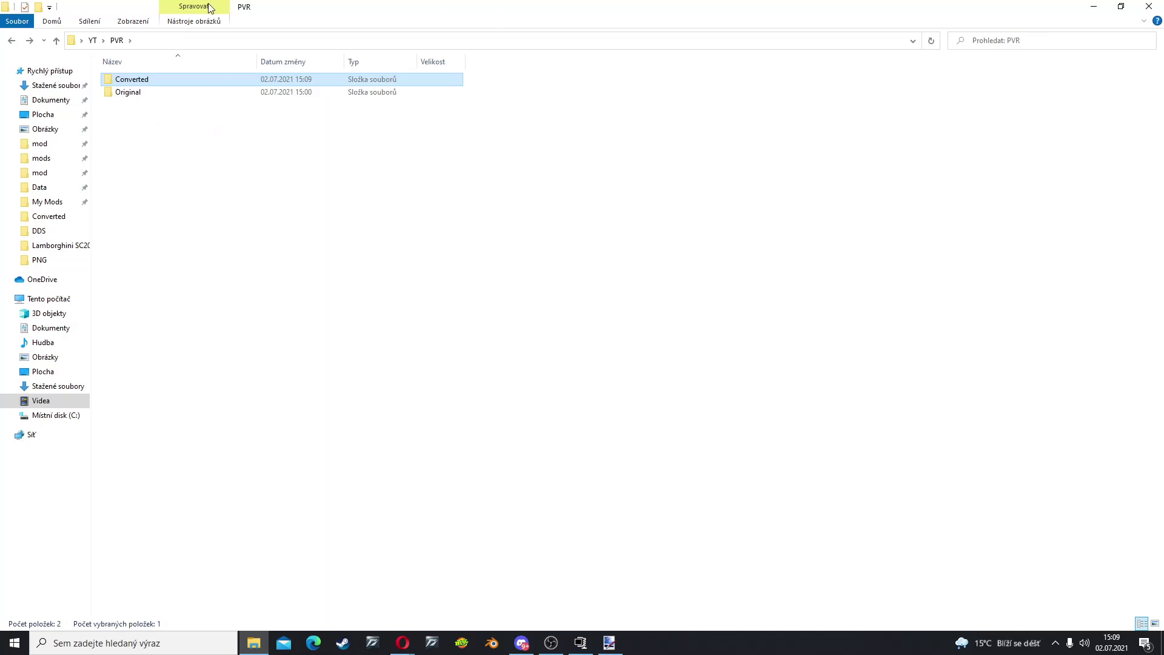
{"action": "left_click_drag", "start_coordinate": [115, 84], "coordinate": [148, 151]}
{"action": "left_click", "coordinate": [153, 148]}
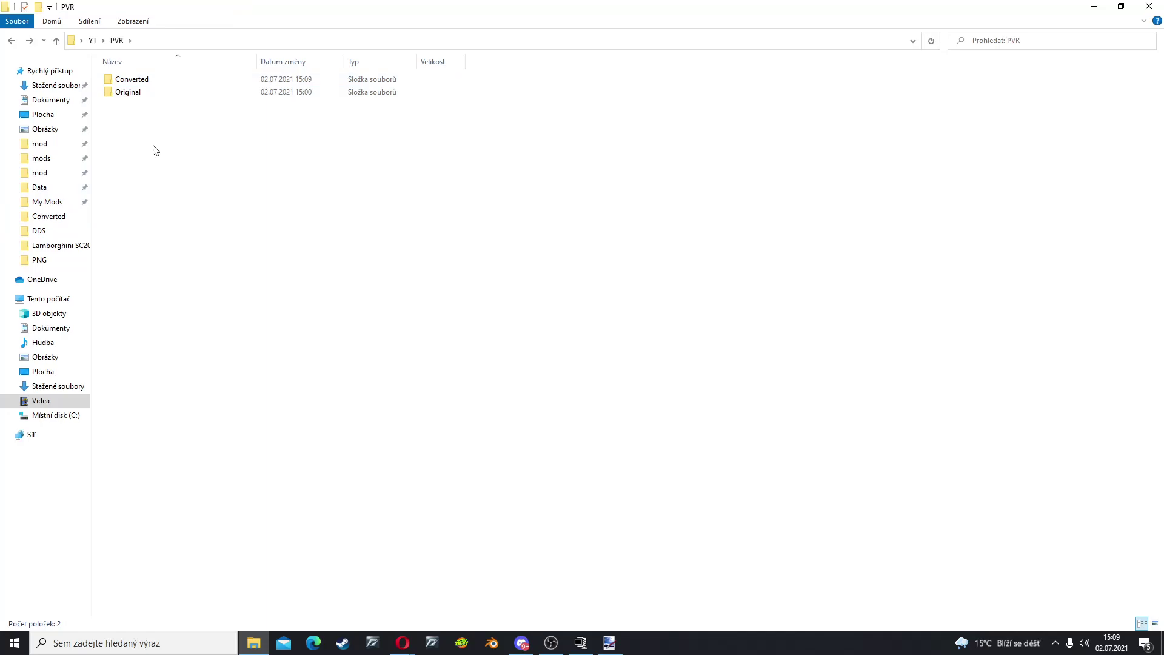
{"action": "left_click_drag", "start_coordinate": [151, 108], "coordinate": [112, 74]}
{"action": "left_click", "coordinate": [242, 177]}
{"action": "left_click", "coordinate": [551, 642]}
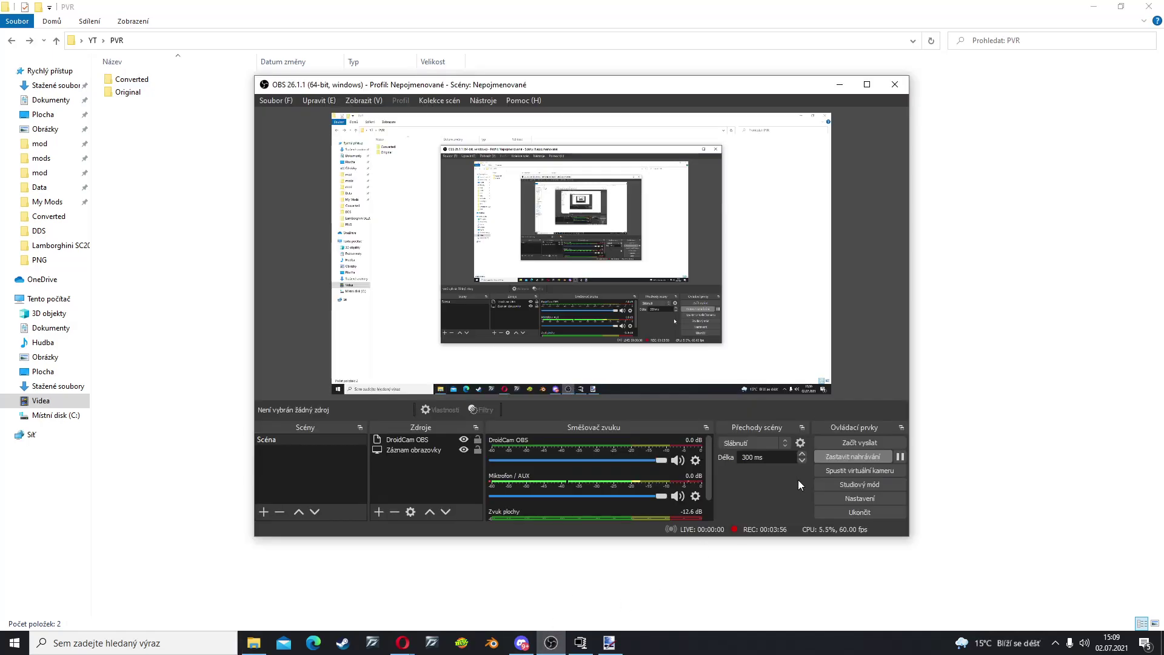